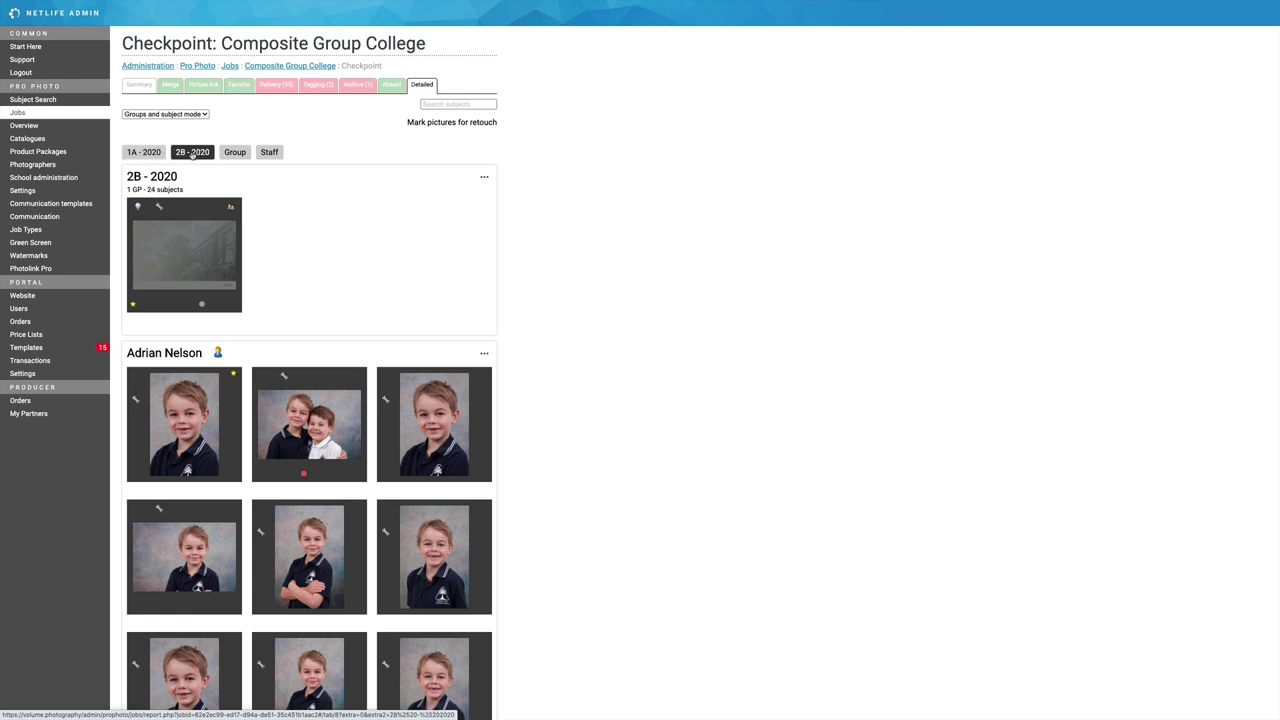
- Scroll the 2B - 2020 subjects and star the first student's opening portrait as favorite
{"action": "scroll", "coordinate": [335, 320], "scroll_direction": "down", "scroll_amount": 2}
{"action": "scroll", "coordinate": [335, 320], "scroll_direction": "down", "scroll_amount": 5}
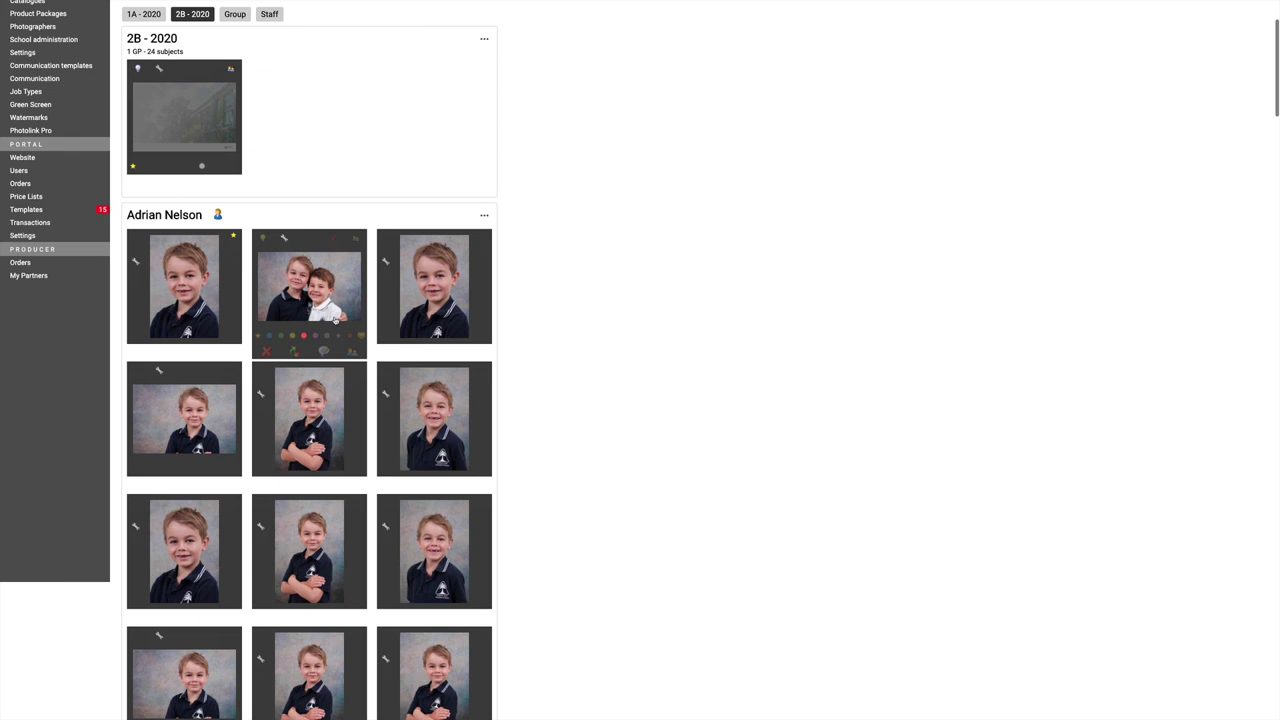
{"action": "scroll", "coordinate": [335, 320], "scroll_direction": "down", "scroll_amount": 2}
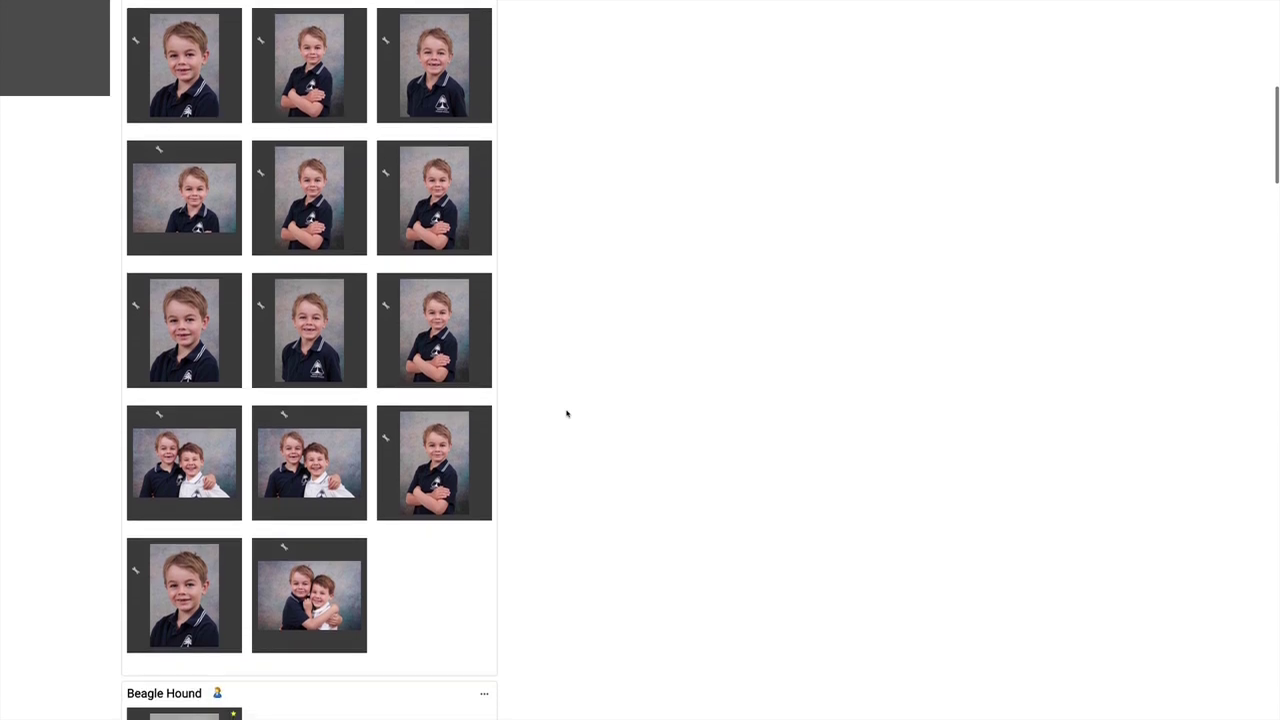
{"action": "scroll", "coordinate": [566, 411], "scroll_direction": "down", "scroll_amount": 1}
{"action": "scroll", "coordinate": [564, 432], "scroll_direction": "down", "scroll_amount": 4}
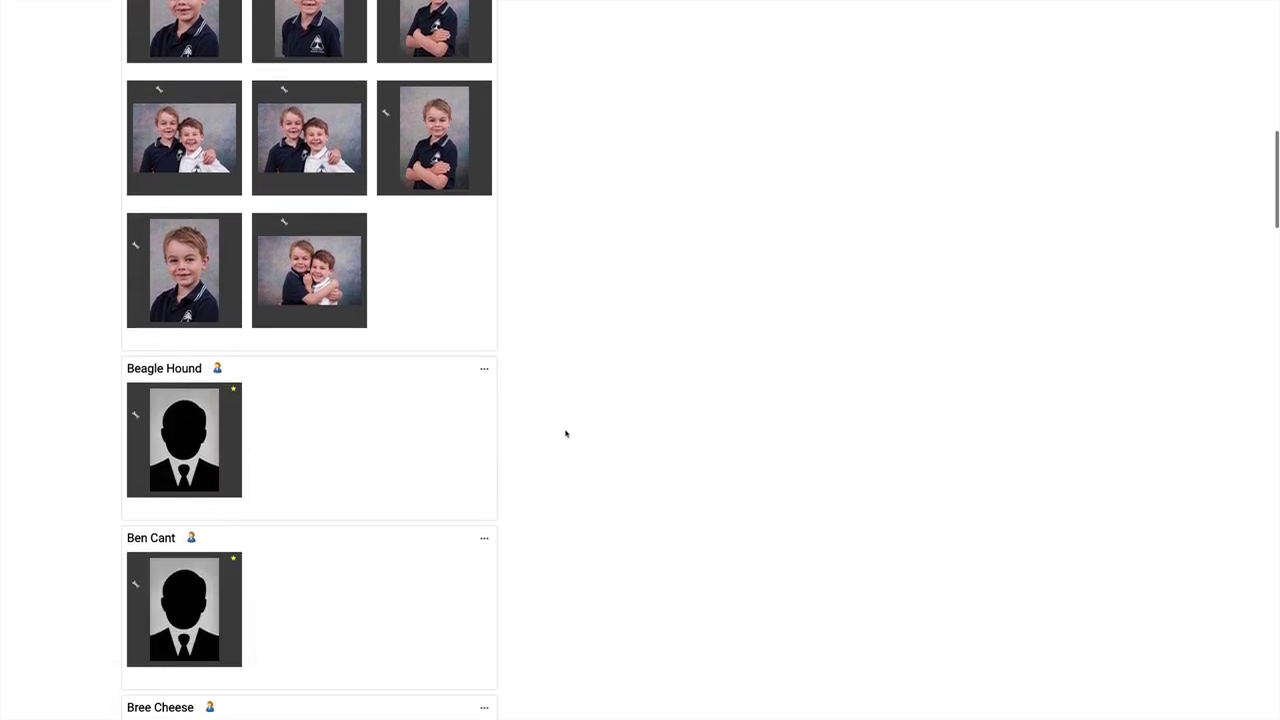
{"action": "scroll", "coordinate": [564, 433], "scroll_direction": "down", "scroll_amount": 4}
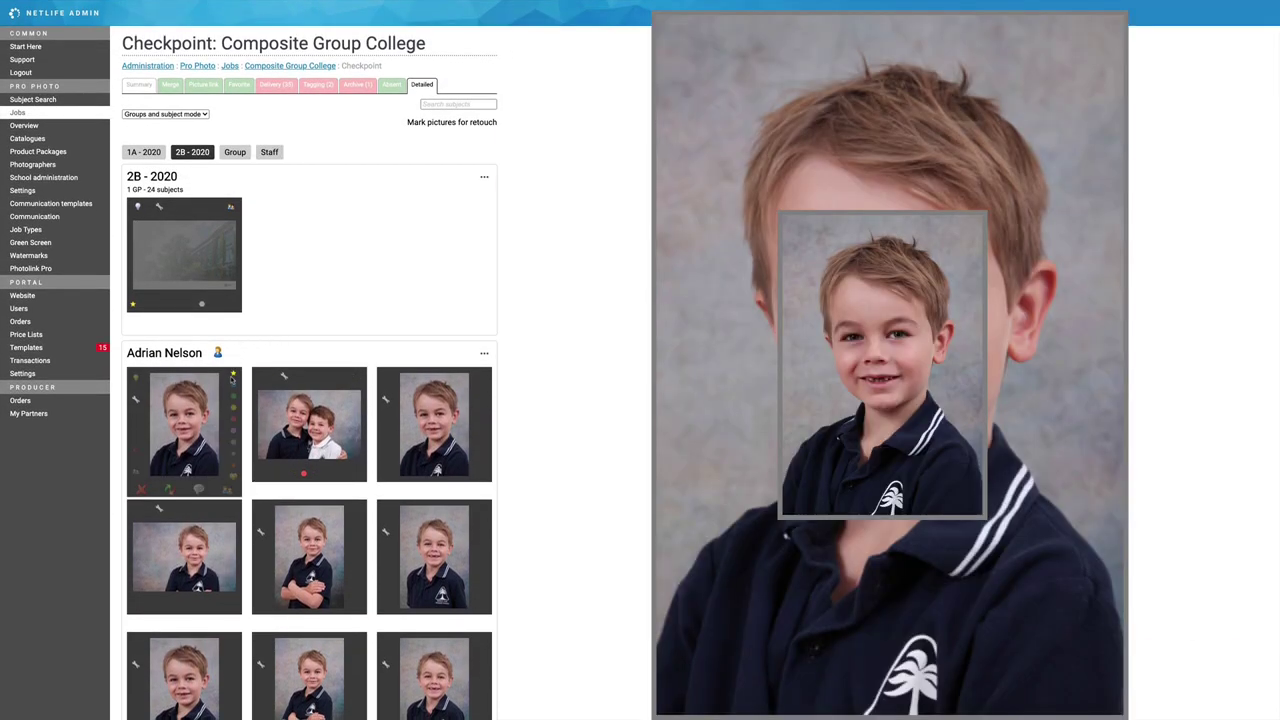
{"action": "mouse_move", "coordinate": [234, 379]}
{"action": "left_click", "coordinate": [235, 377]}
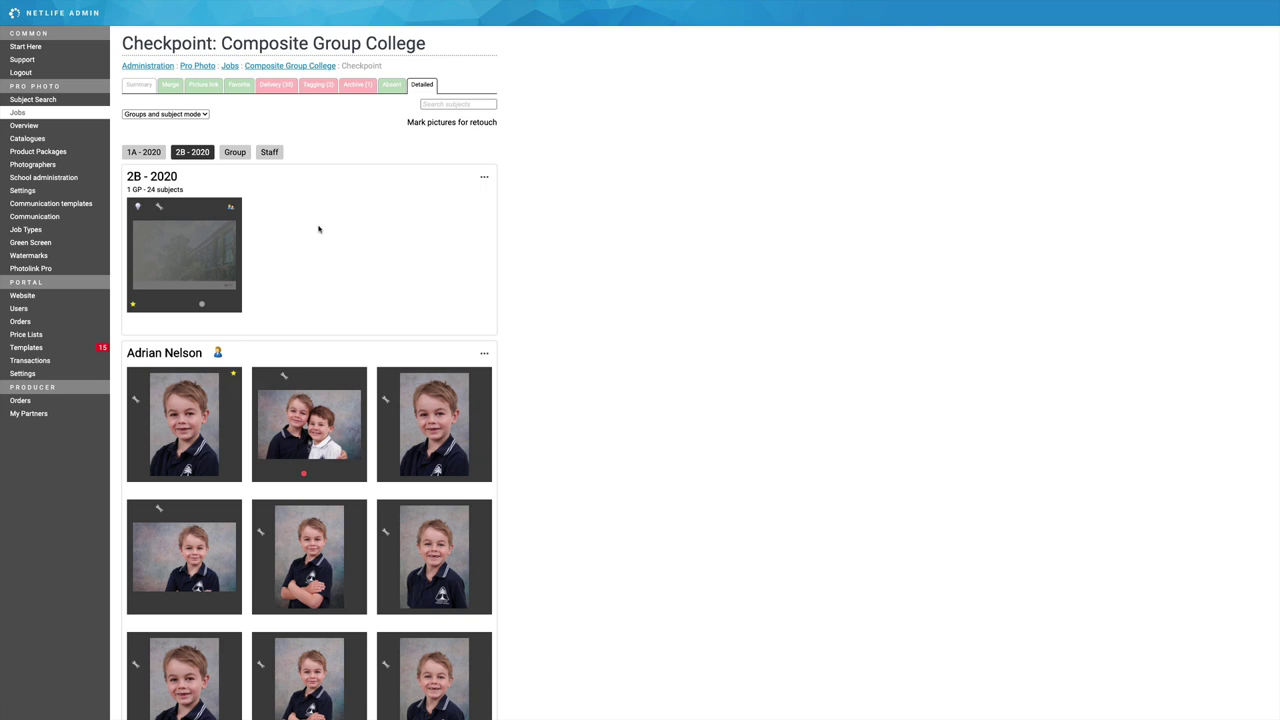
{"action": "mouse_move", "coordinate": [225, 249]}
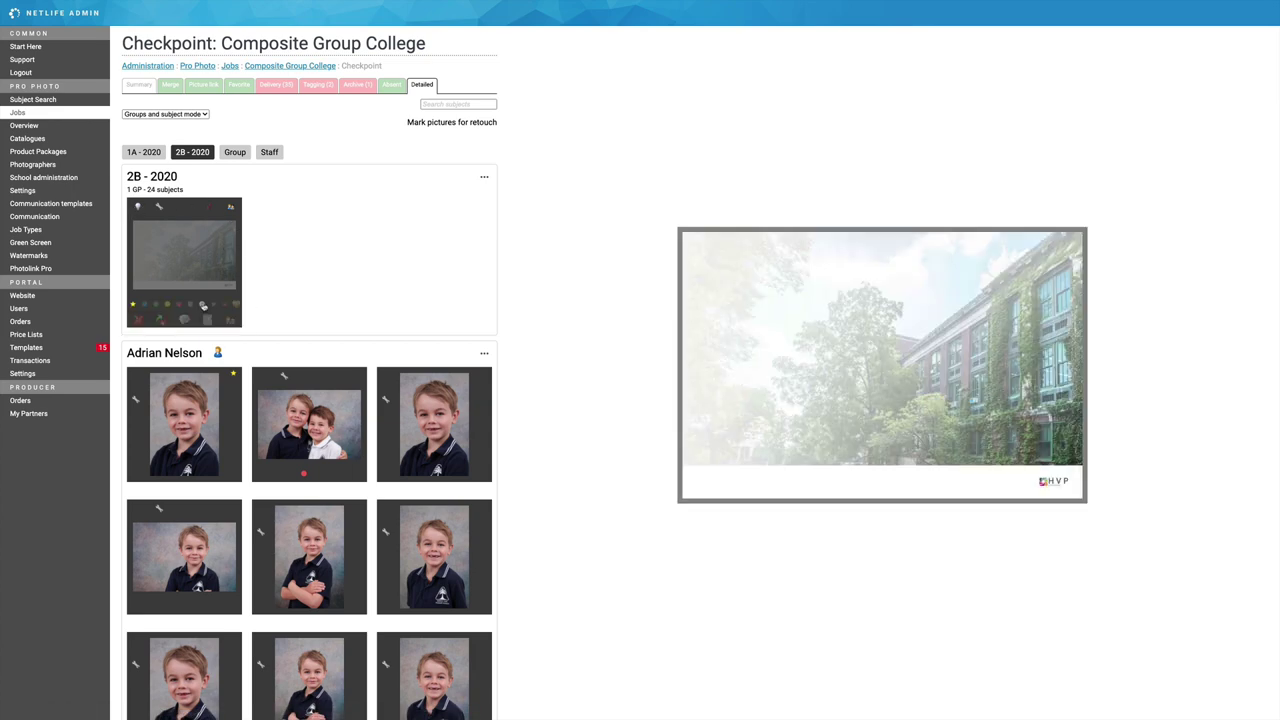
- Create a 2B - 2020 composite with the 12x8" landscape x27 NAMES template and generate it
{"action": "left_click", "coordinate": [484, 180]}
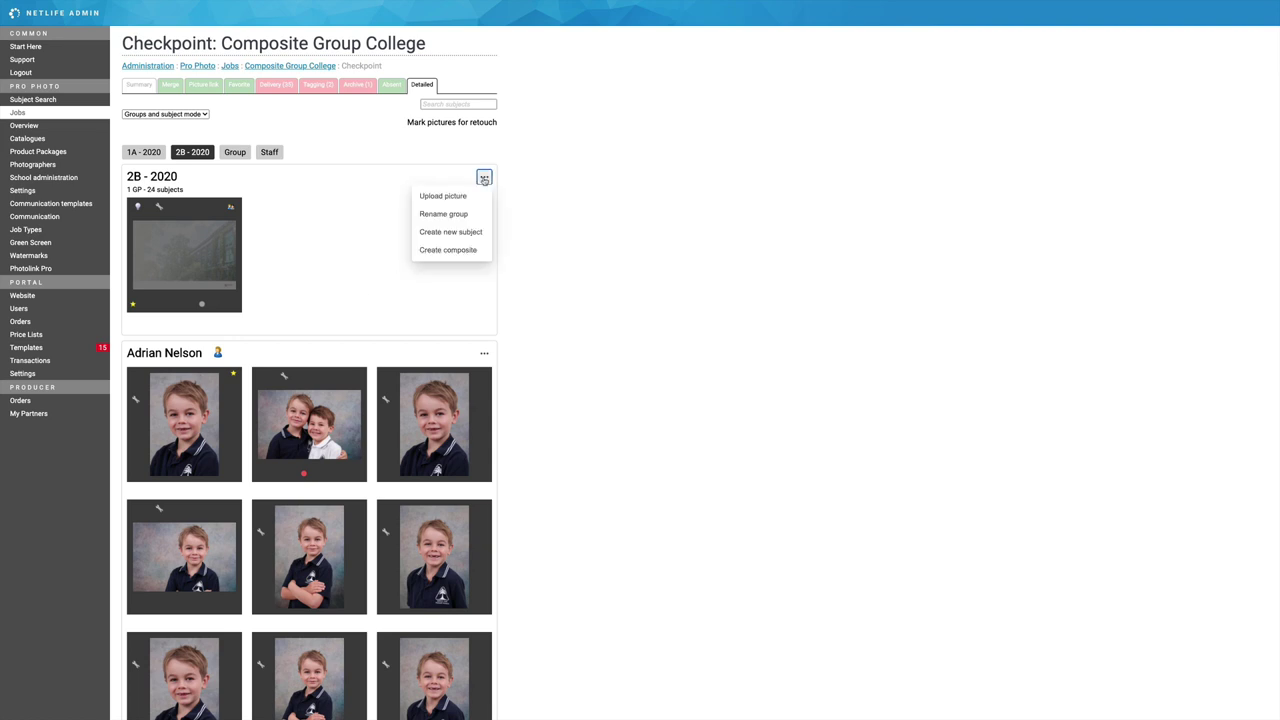
{"action": "left_click", "coordinate": [434, 252]}
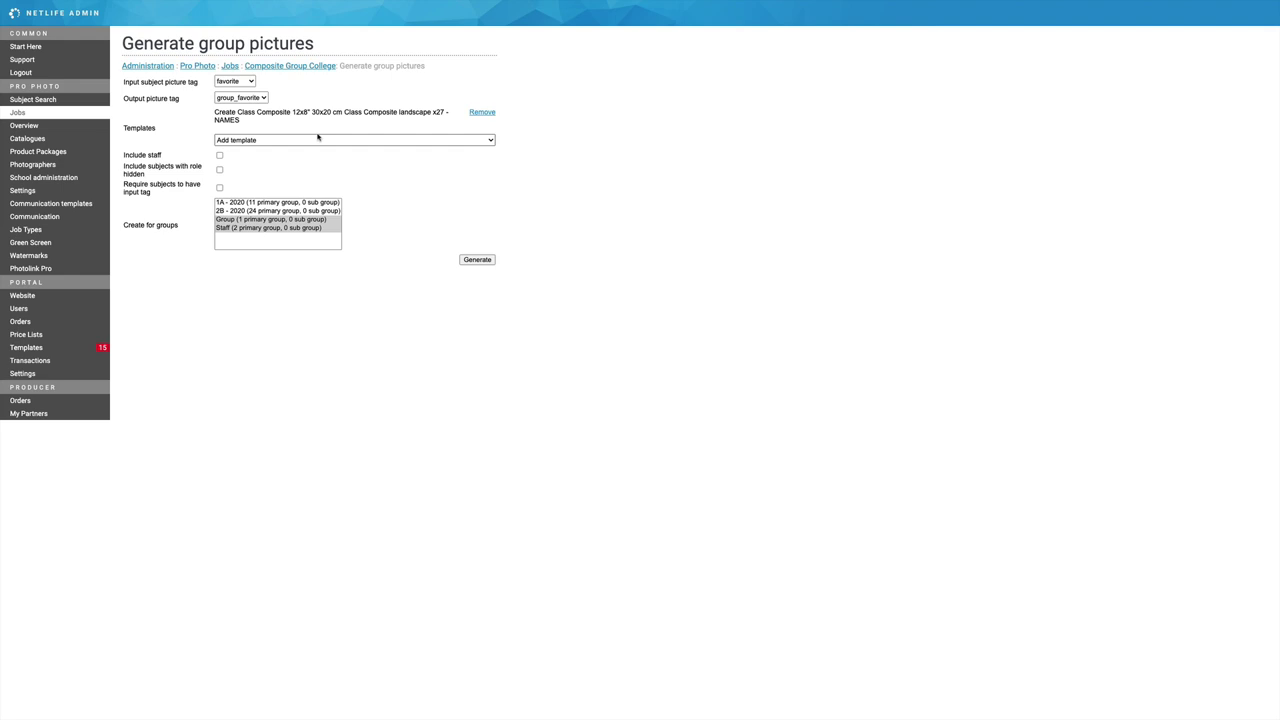
{"action": "left_click", "coordinate": [481, 112]}
{"action": "left_click", "coordinate": [310, 124]}
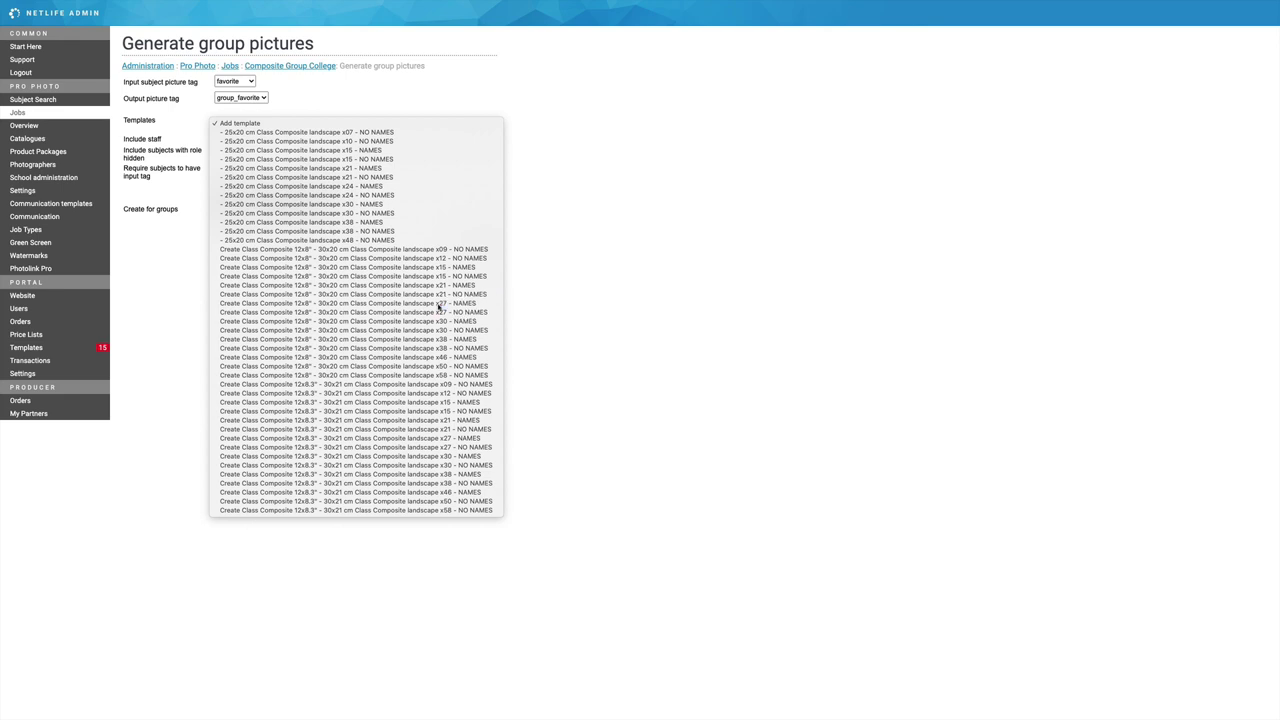
{"action": "left_click", "coordinate": [437, 303]}
{"action": "left_click", "coordinate": [233, 211]}
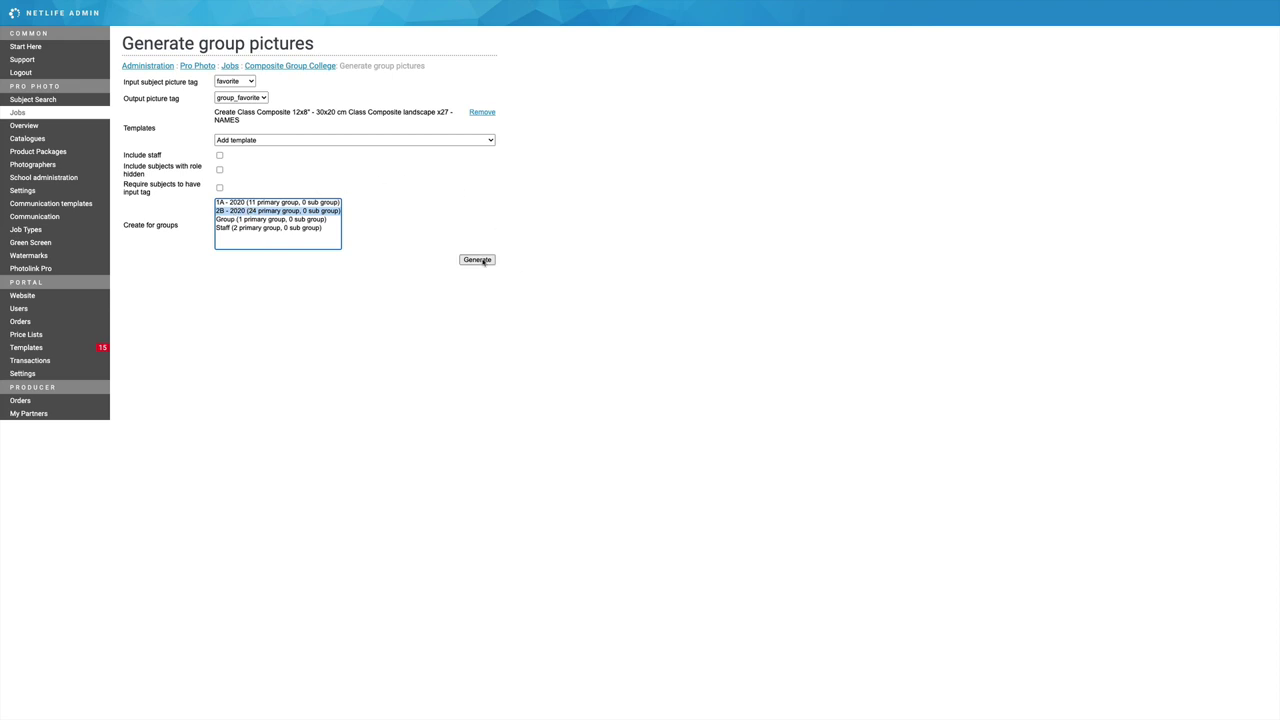
{"action": "left_click", "coordinate": [477, 260]}
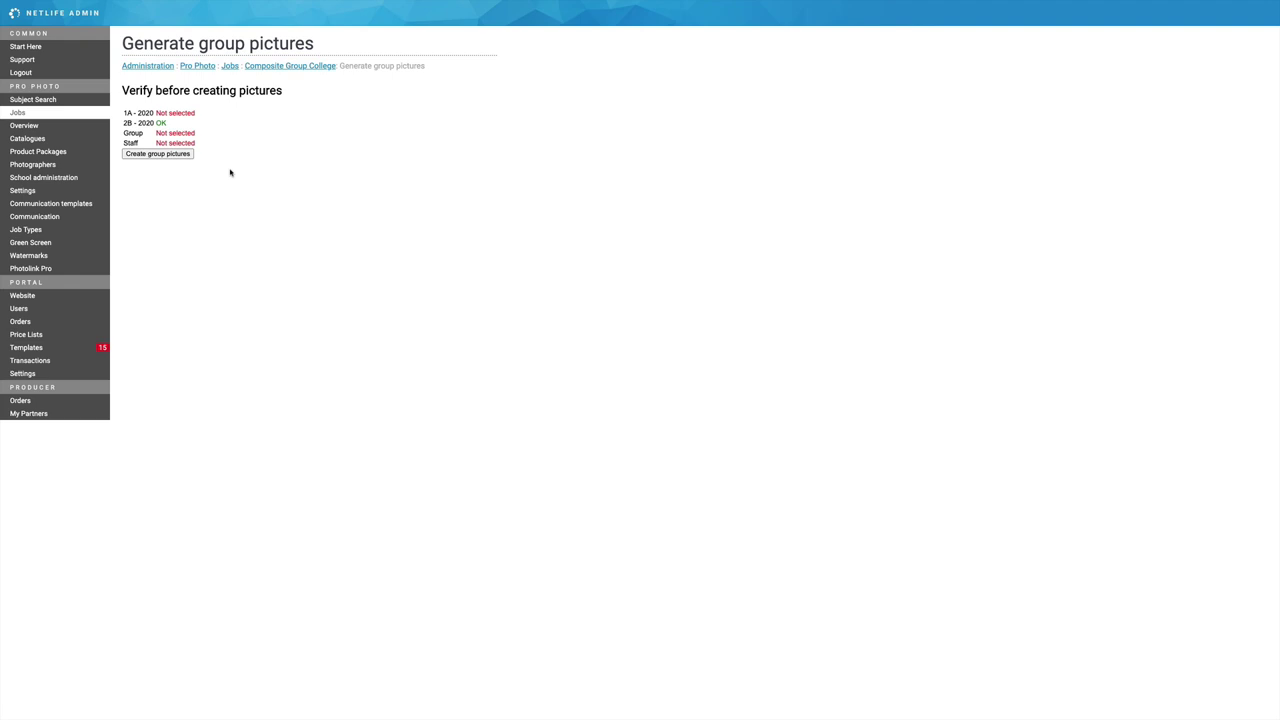
- Create the 2B - 2020 group picture and view the new composite in the checkpoint
{"action": "left_click", "coordinate": [148, 155]}
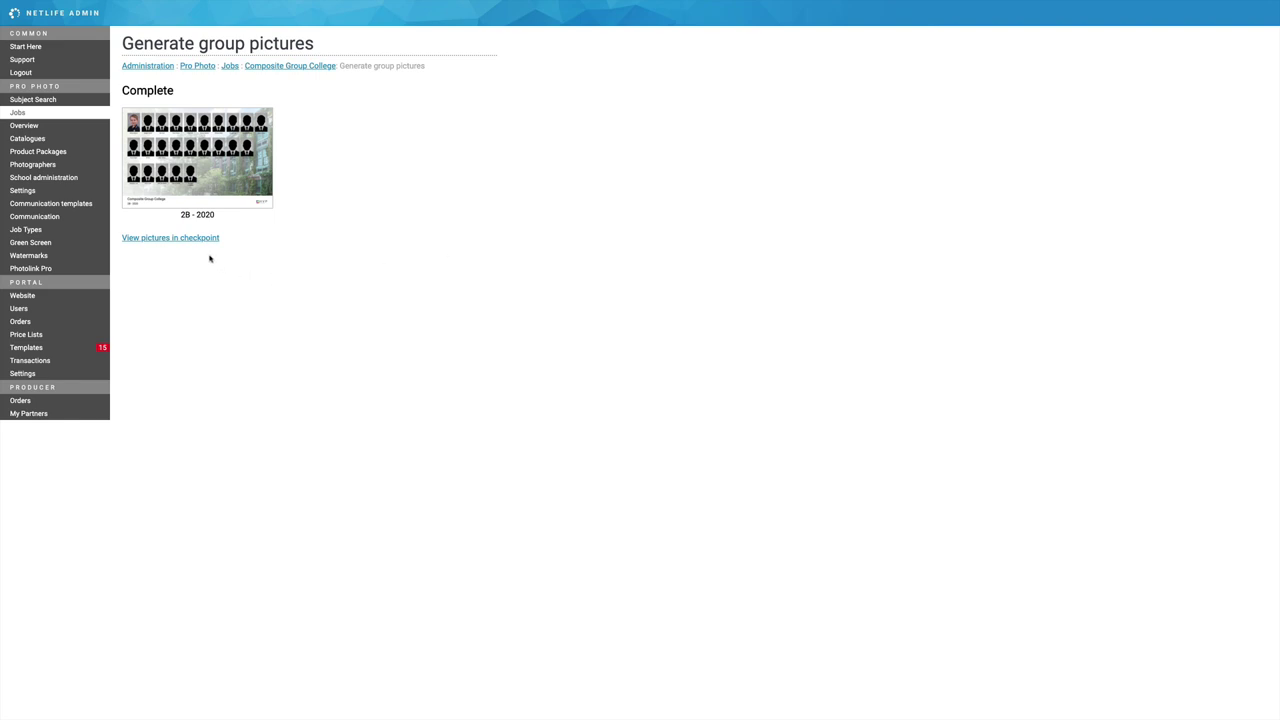
{"action": "left_click", "coordinate": [196, 240]}
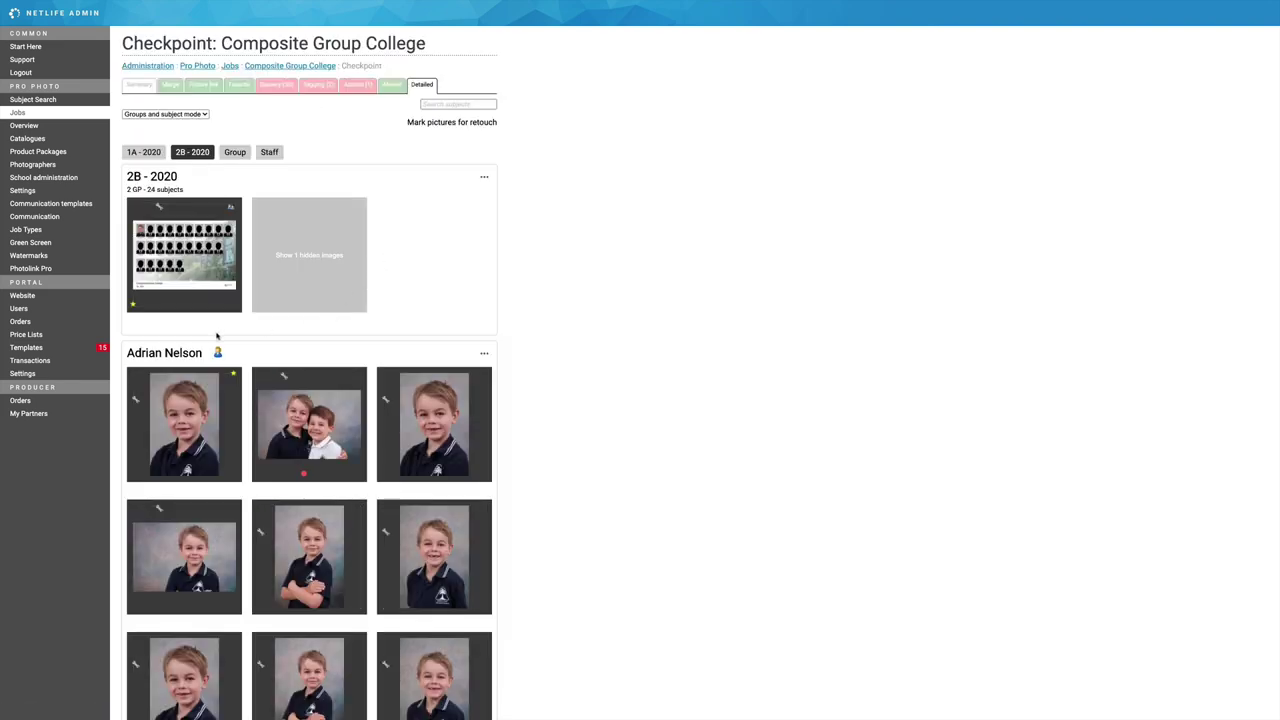
{"action": "mouse_move", "coordinate": [178, 267]}
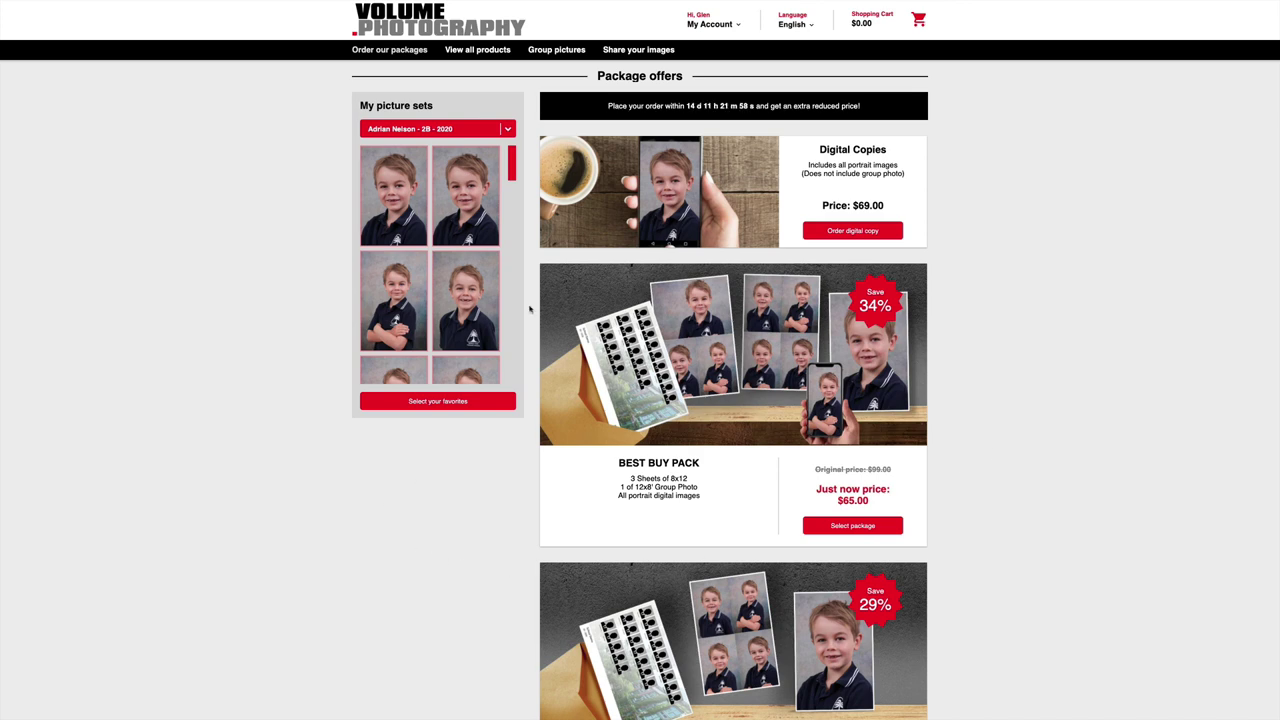
- Scroll through the My picture sets thumbnails on the Package offers page
{"action": "scroll", "coordinate": [460, 300], "scroll_direction": "down", "scroll_amount": 3}
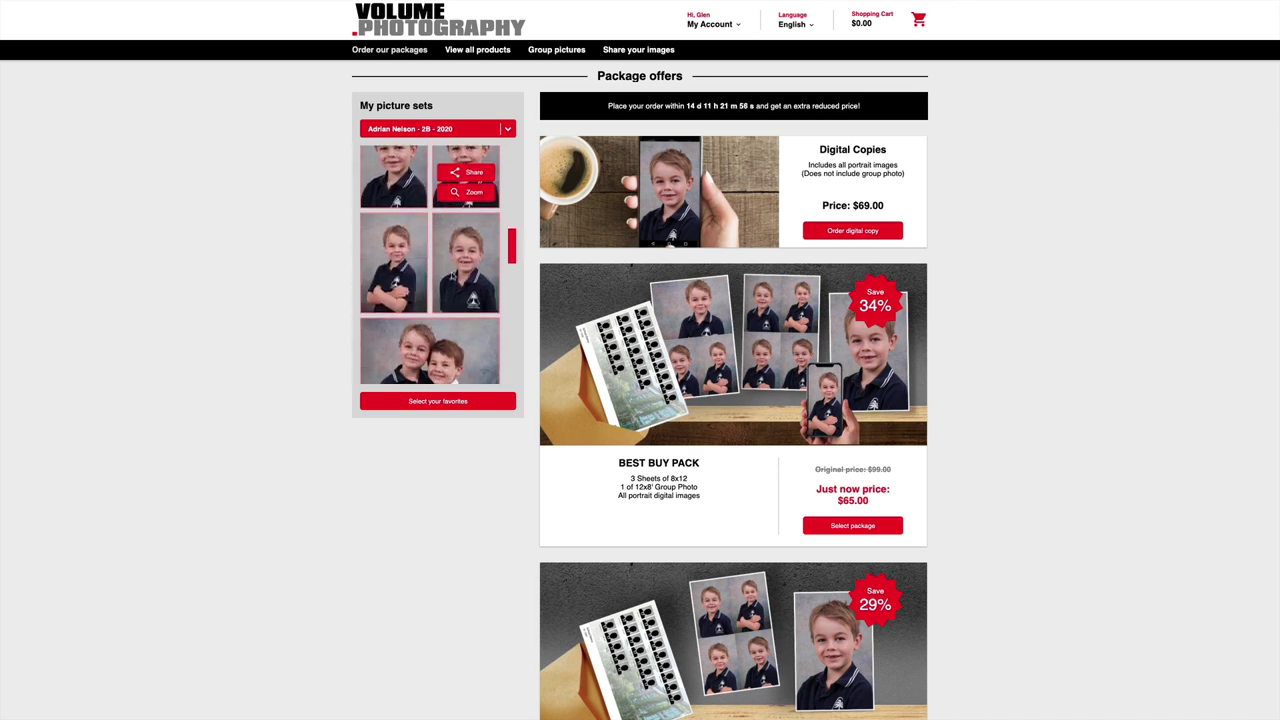
{"action": "scroll", "coordinate": [453, 276], "scroll_direction": "up", "scroll_amount": 5}
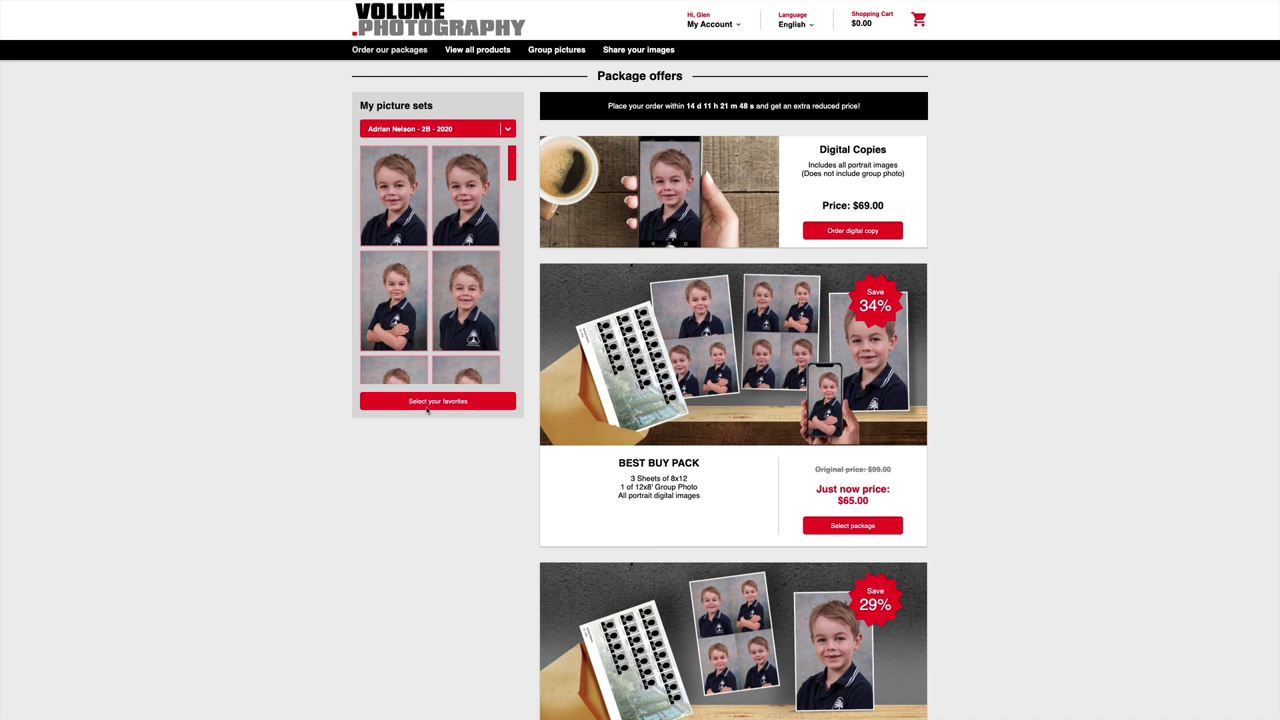
{"action": "scroll", "coordinate": [452, 340], "scroll_direction": "down", "scroll_amount": 3}
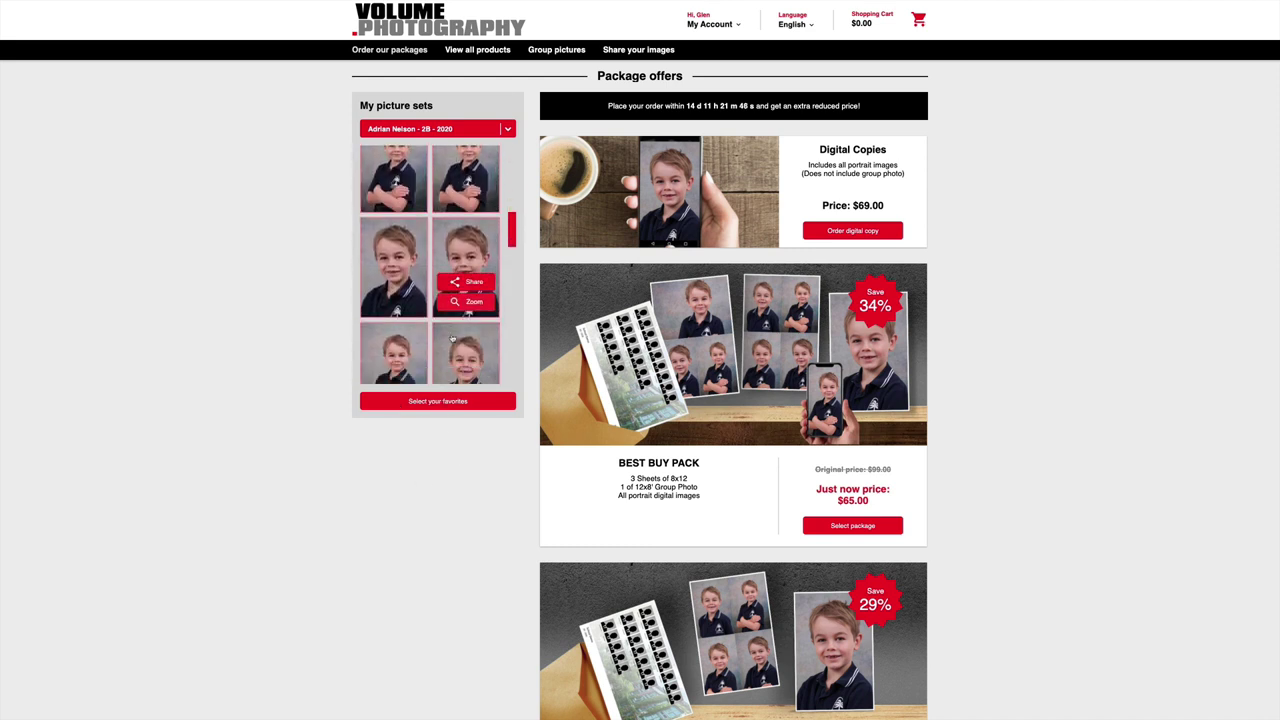
{"action": "scroll", "coordinate": [452, 340], "scroll_direction": "down", "scroll_amount": 3}
- Heart the first, fourth and a crossed-arms portrait, then save these three as favorites
{"action": "left_click", "coordinate": [426, 401]}
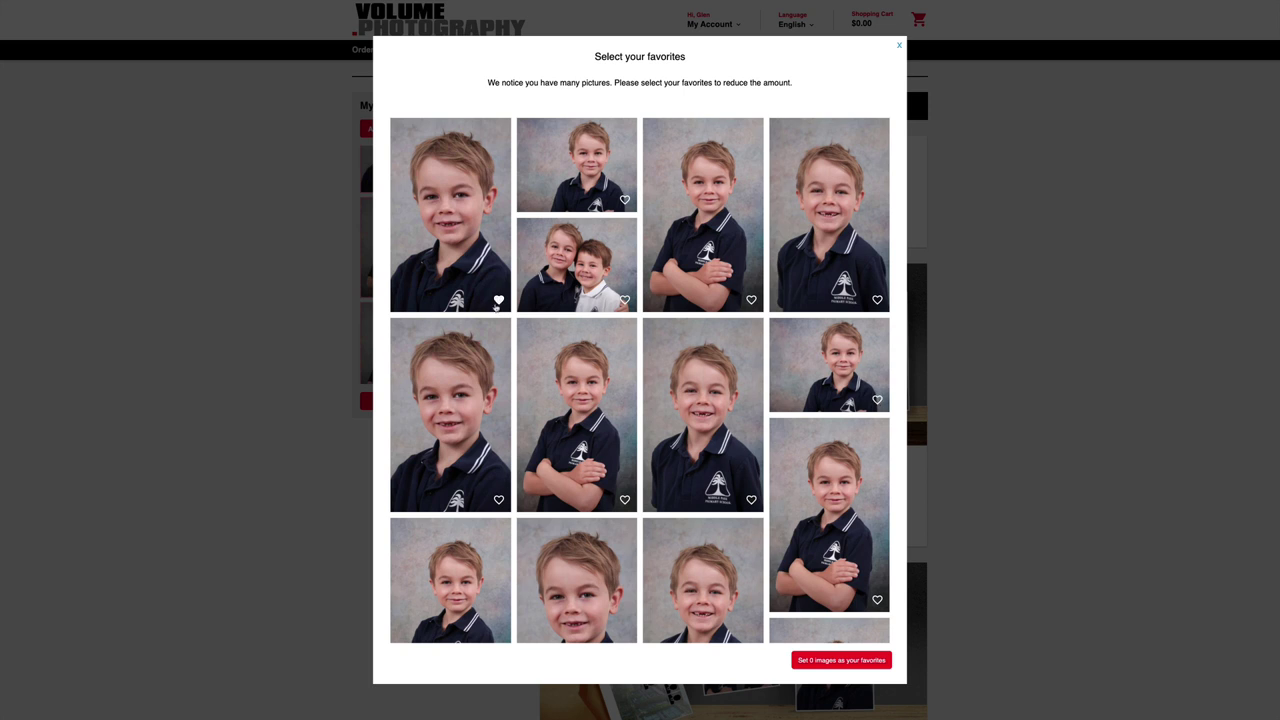
{"action": "left_click", "coordinate": [498, 301]}
{"action": "left_click", "coordinate": [877, 300]}
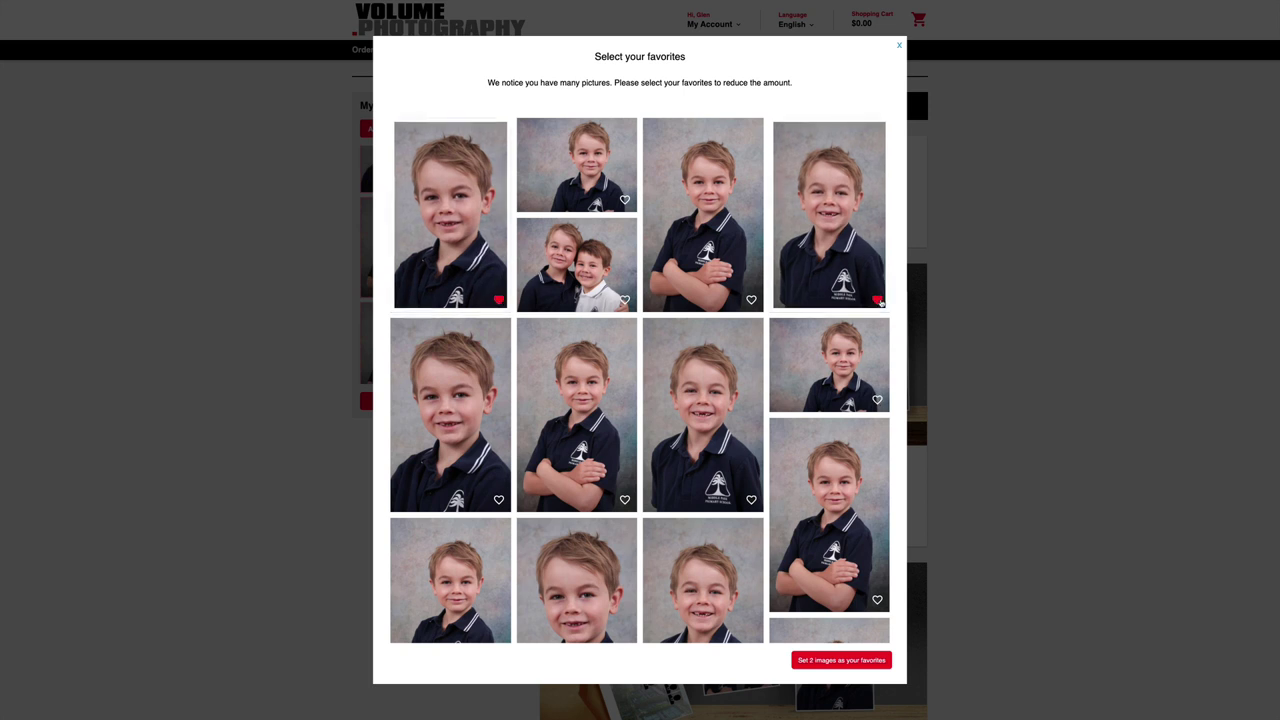
{"action": "scroll", "coordinate": [607, 558], "scroll_direction": "down", "scroll_amount": 2}
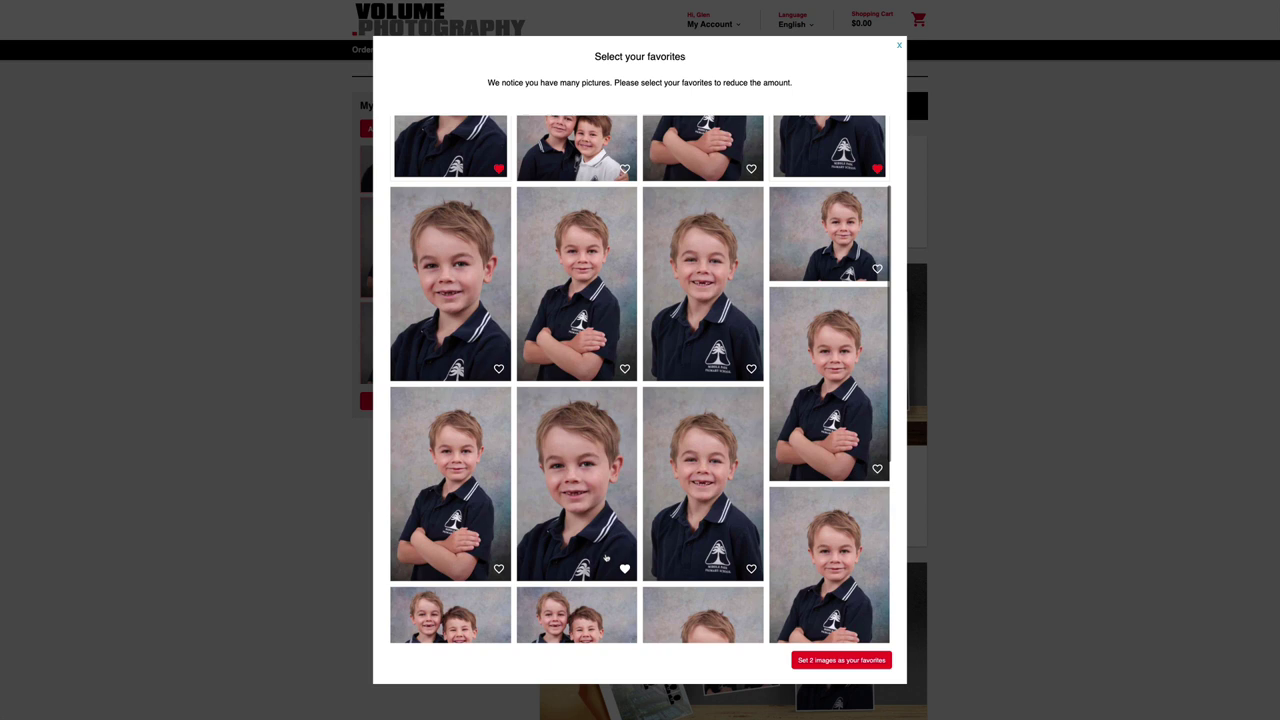
{"action": "scroll", "coordinate": [607, 558], "scroll_direction": "down", "scroll_amount": 2}
{"action": "left_click", "coordinate": [498, 413]}
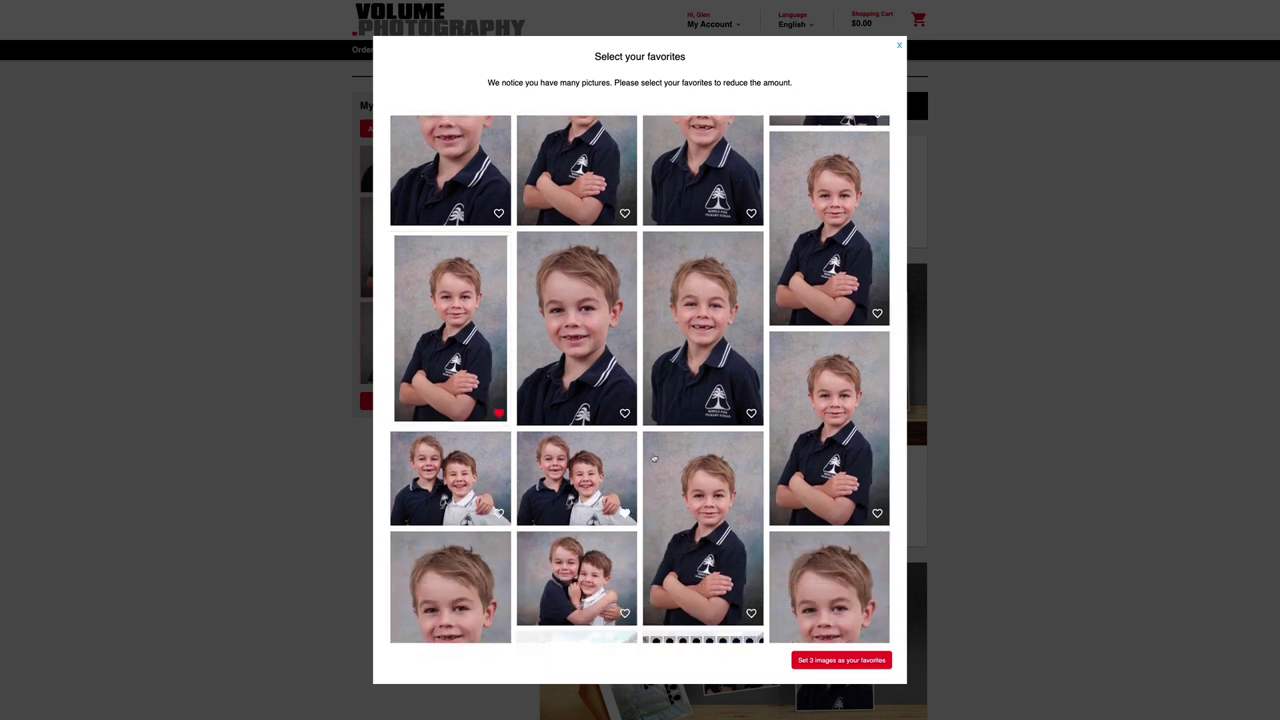
{"action": "scroll", "coordinate": [654, 458], "scroll_direction": "down", "scroll_amount": 3}
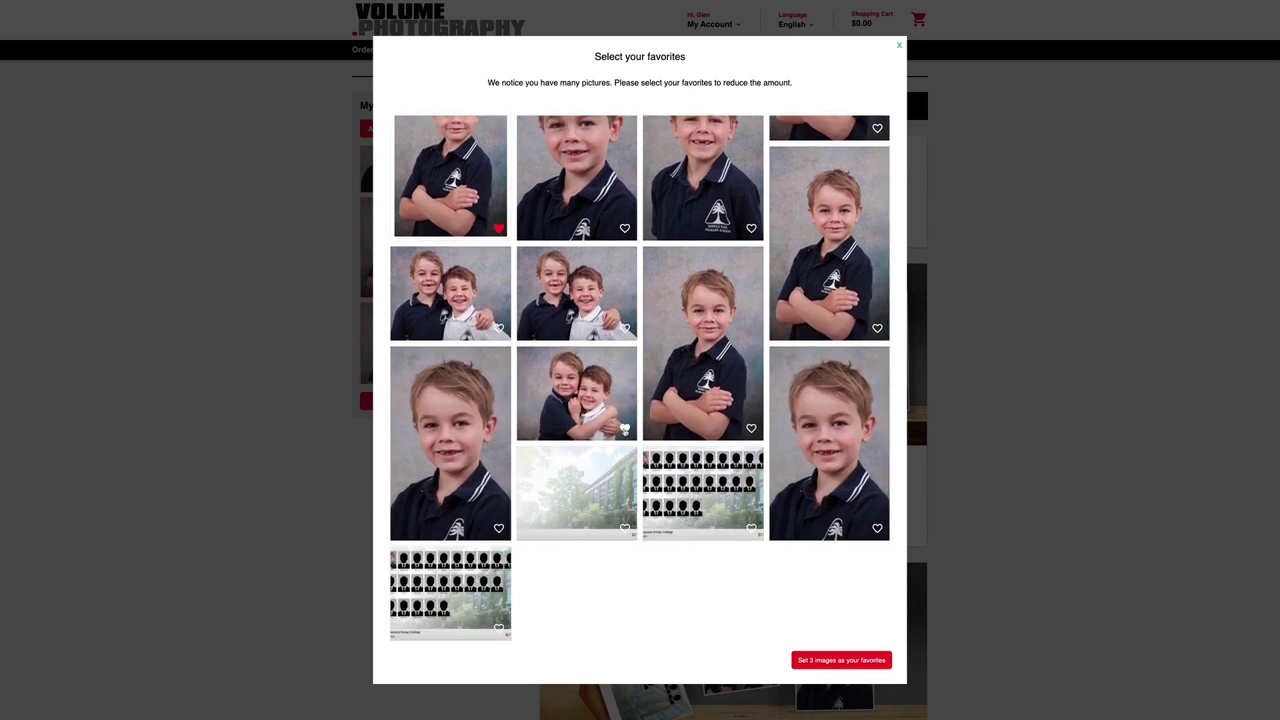
{"action": "left_click", "coordinate": [841, 660]}
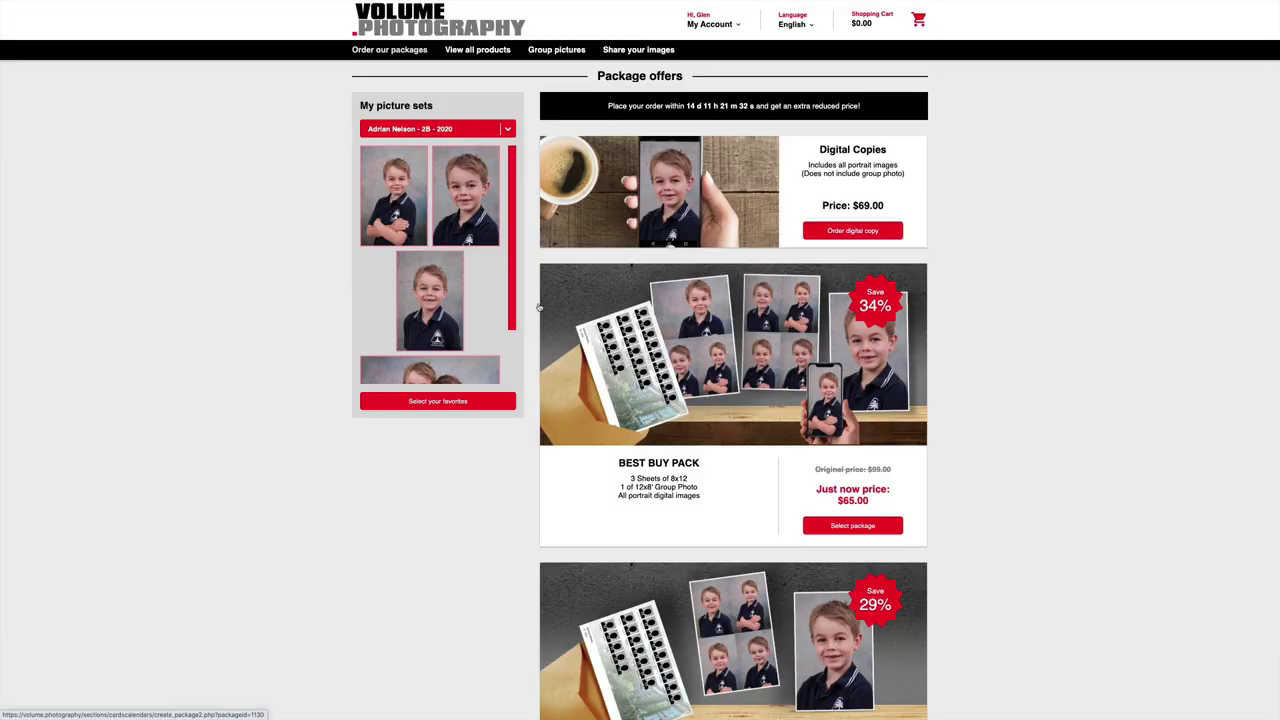
- Select the Value Pack and check its second sheet before returning to the 8x12" first sheet
{"action": "scroll", "coordinate": [470, 280], "scroll_direction": "down", "scroll_amount": 2}
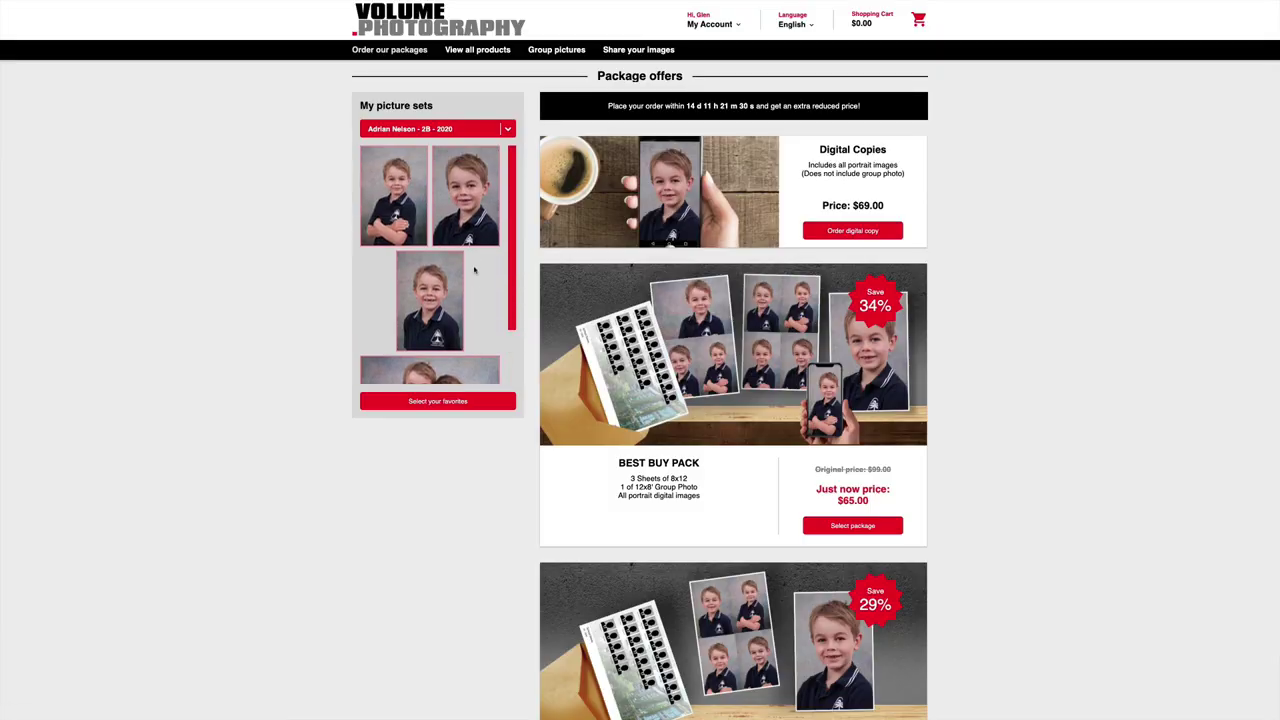
{"action": "scroll", "coordinate": [460, 250], "scroll_direction": "down", "scroll_amount": 2}
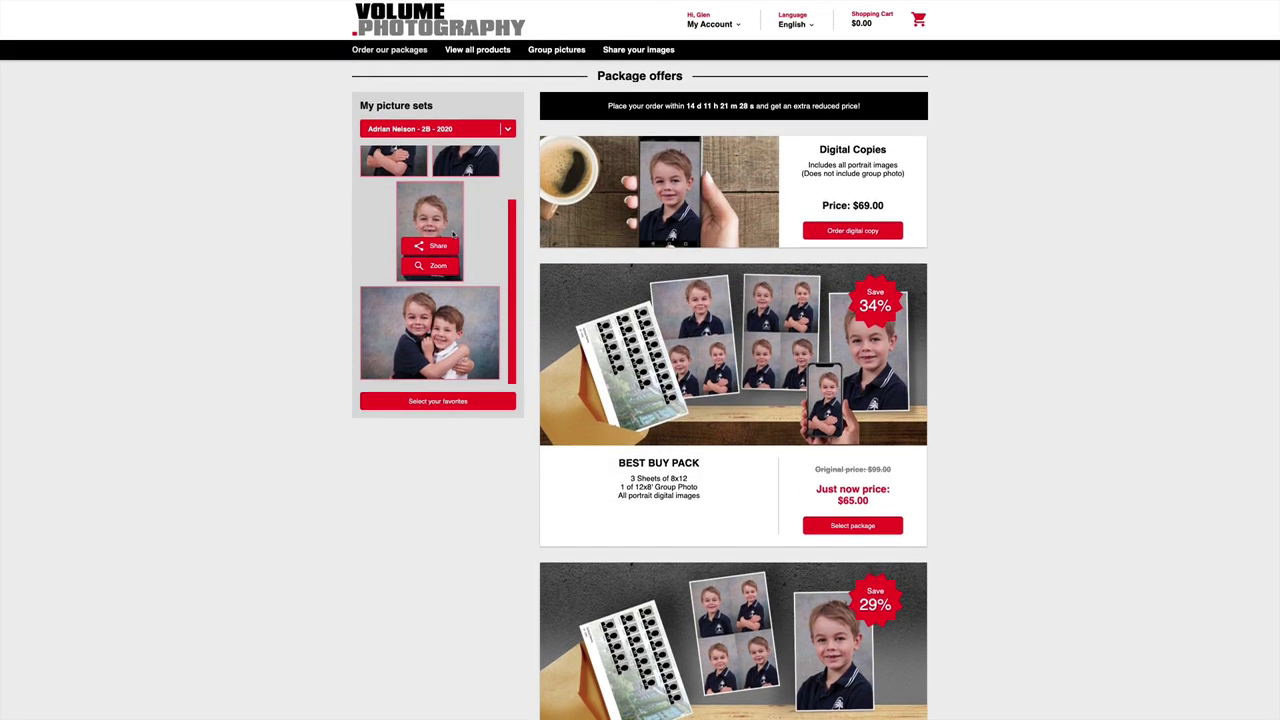
{"action": "scroll", "coordinate": [453, 234], "scroll_direction": "up", "scroll_amount": 1}
{"action": "scroll", "coordinate": [1125, 320], "scroll_direction": "down", "scroll_amount": 3}
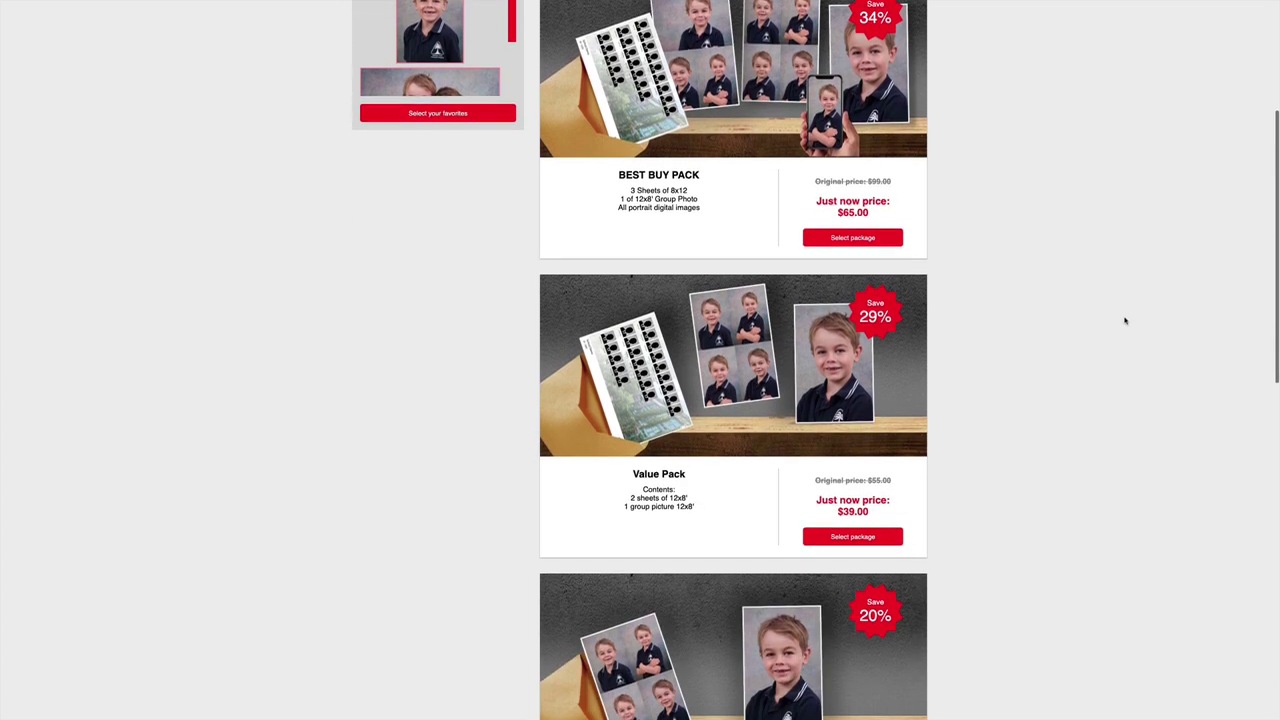
{"action": "left_click", "coordinate": [845, 516]}
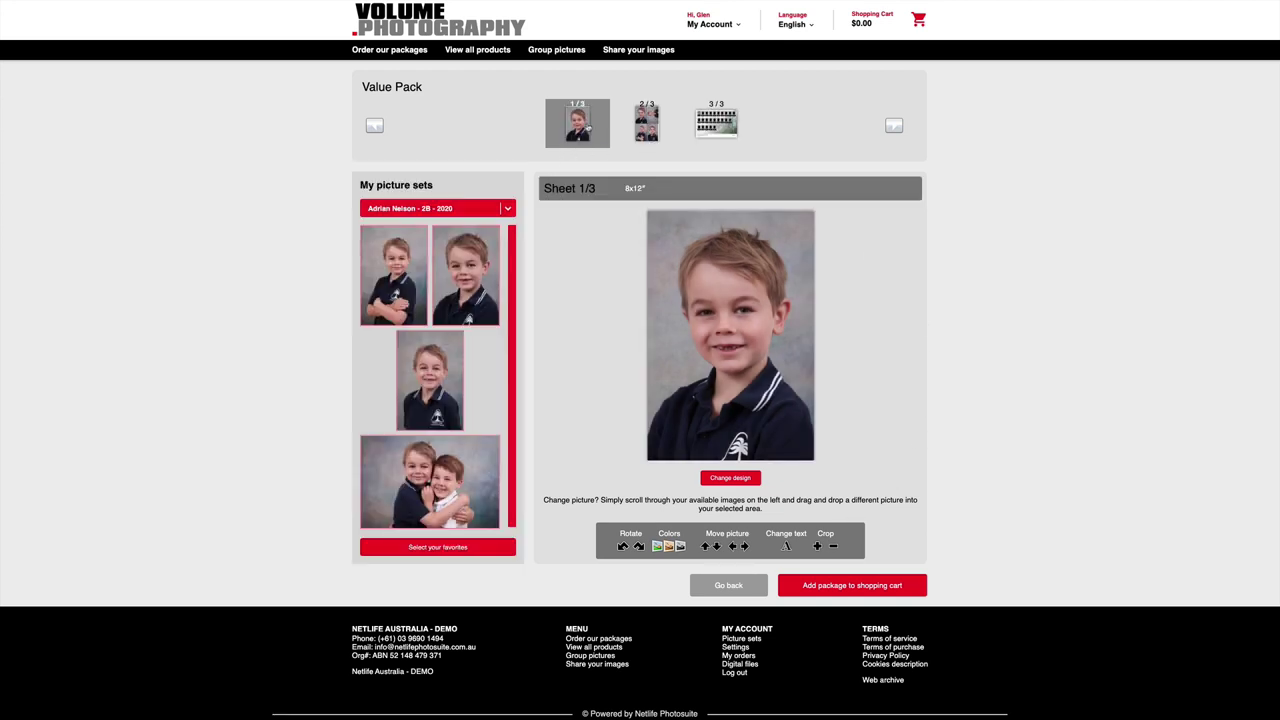
{"action": "left_click", "coordinate": [653, 125]}
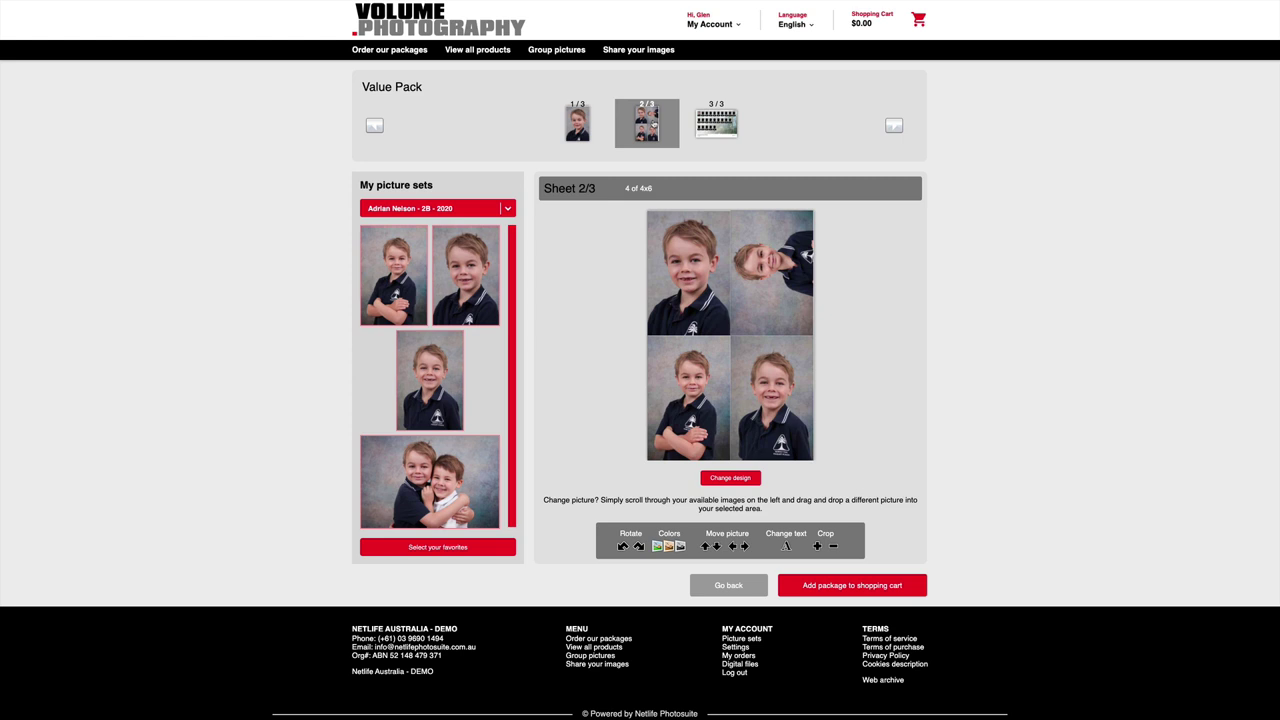
{"action": "left_click", "coordinate": [578, 124]}
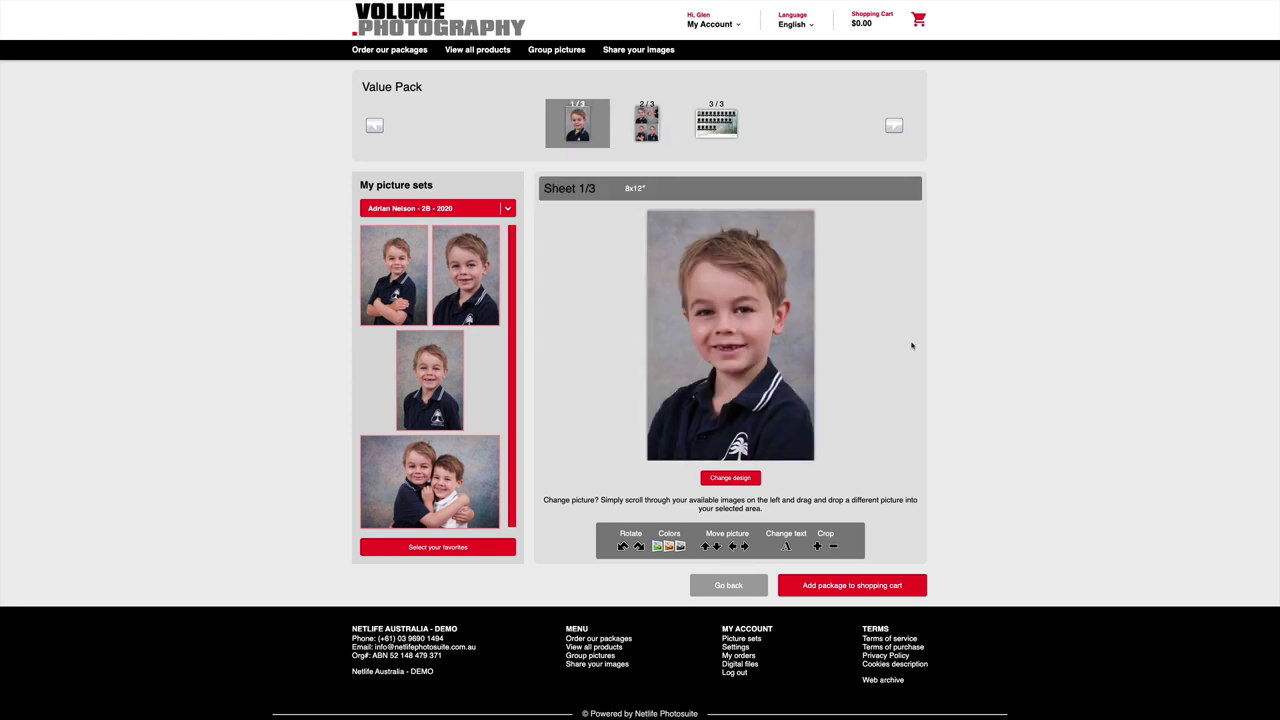
- Switch the first sheet to the three-photo layout and drag a crossed-arms portrait bottom-left
{"action": "left_click", "coordinate": [731, 479]}
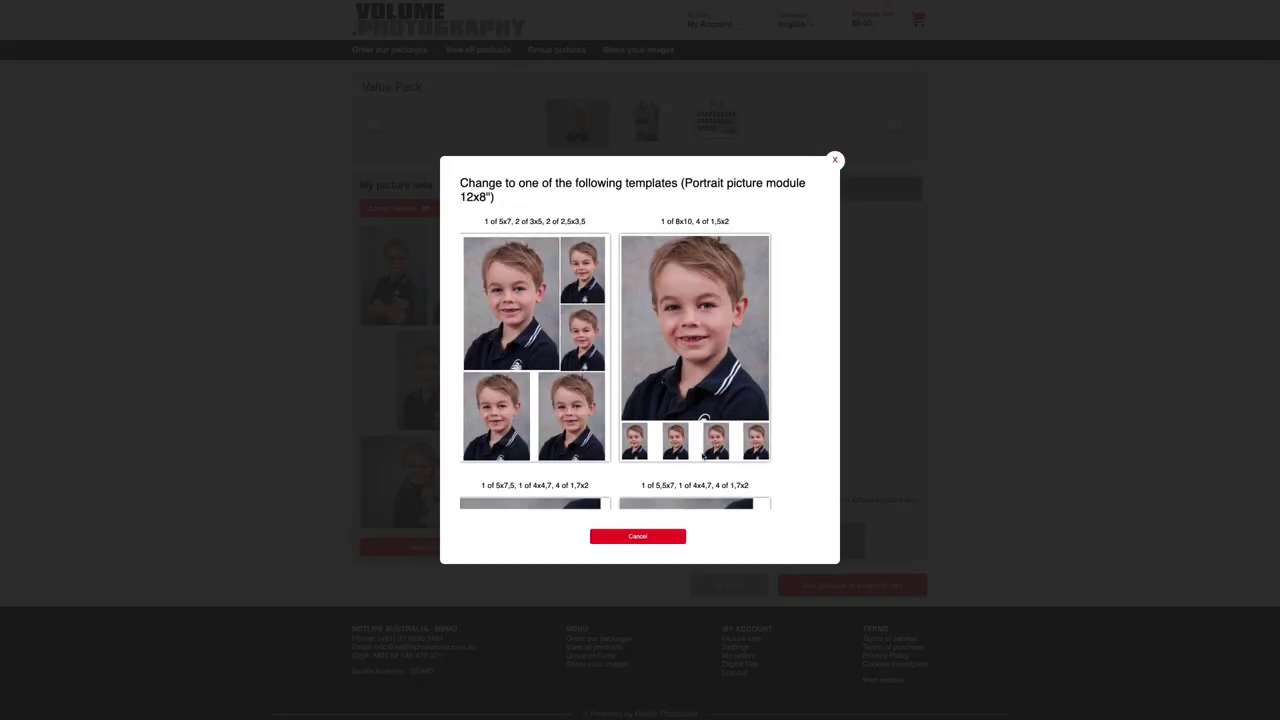
{"action": "scroll", "coordinate": [663, 411], "scroll_direction": "down", "scroll_amount": 5}
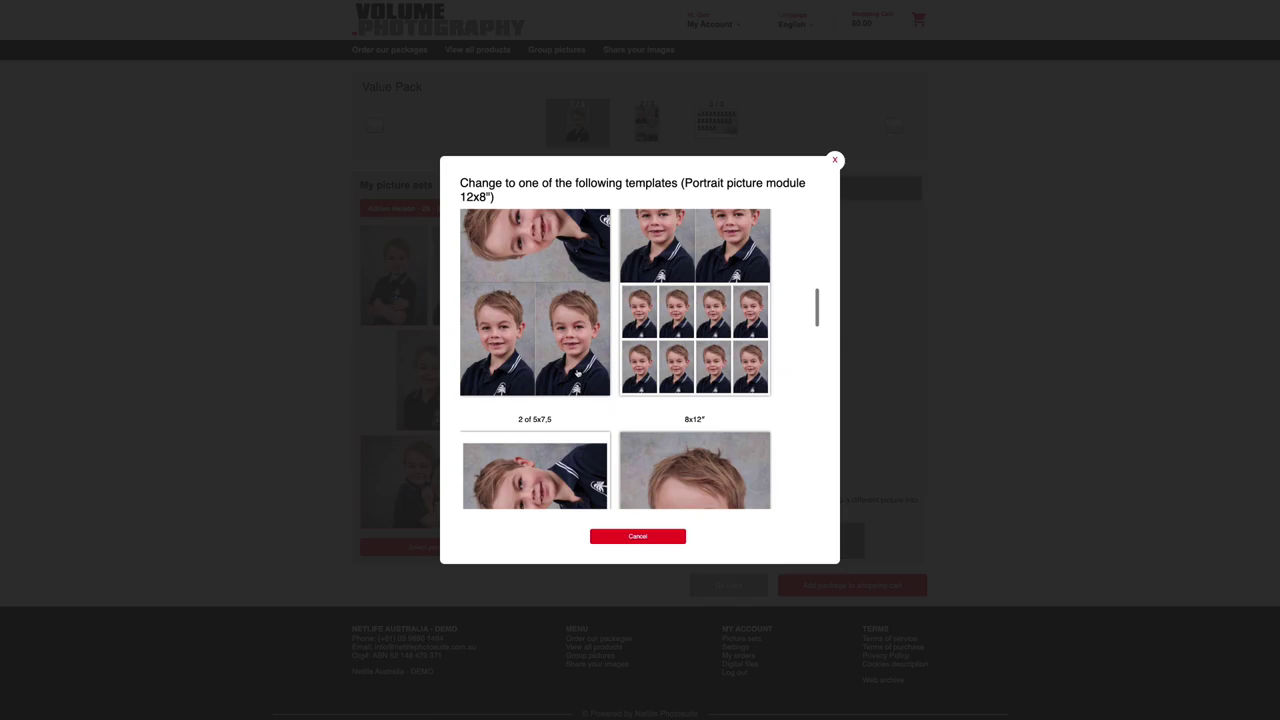
{"action": "left_click", "coordinate": [578, 374]}
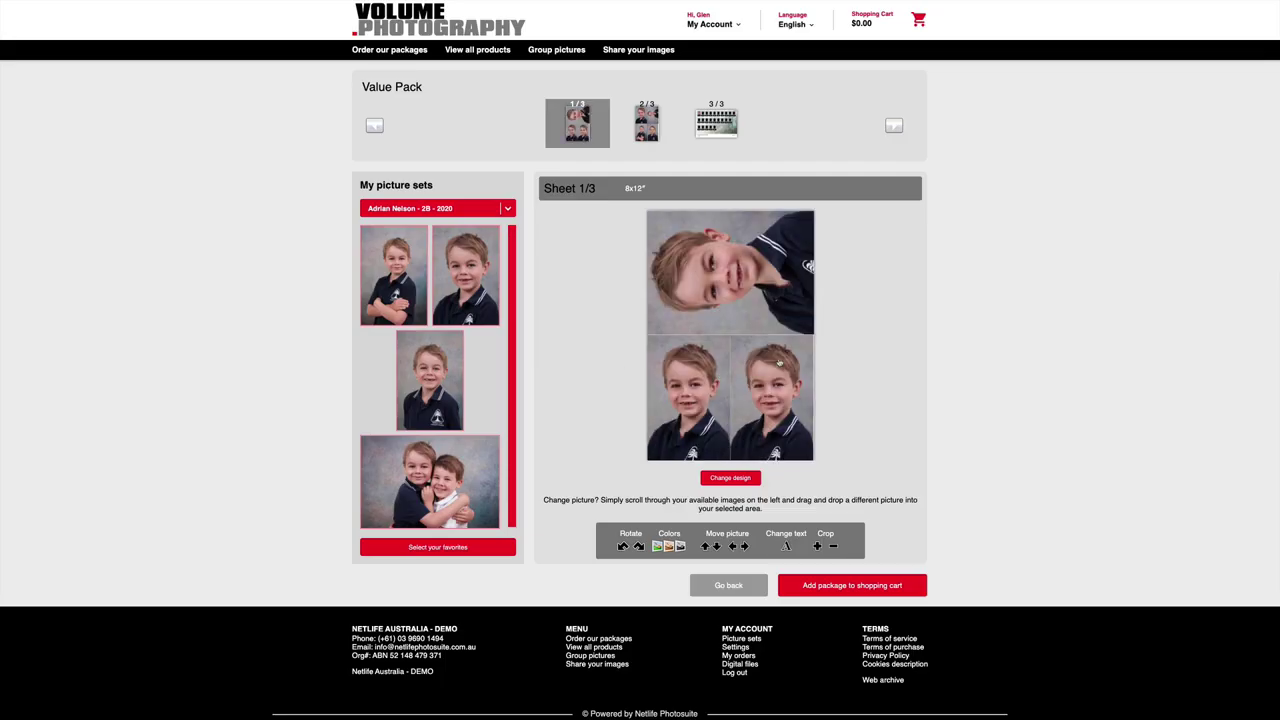
{"action": "mouse_move", "coordinate": [432, 370]}
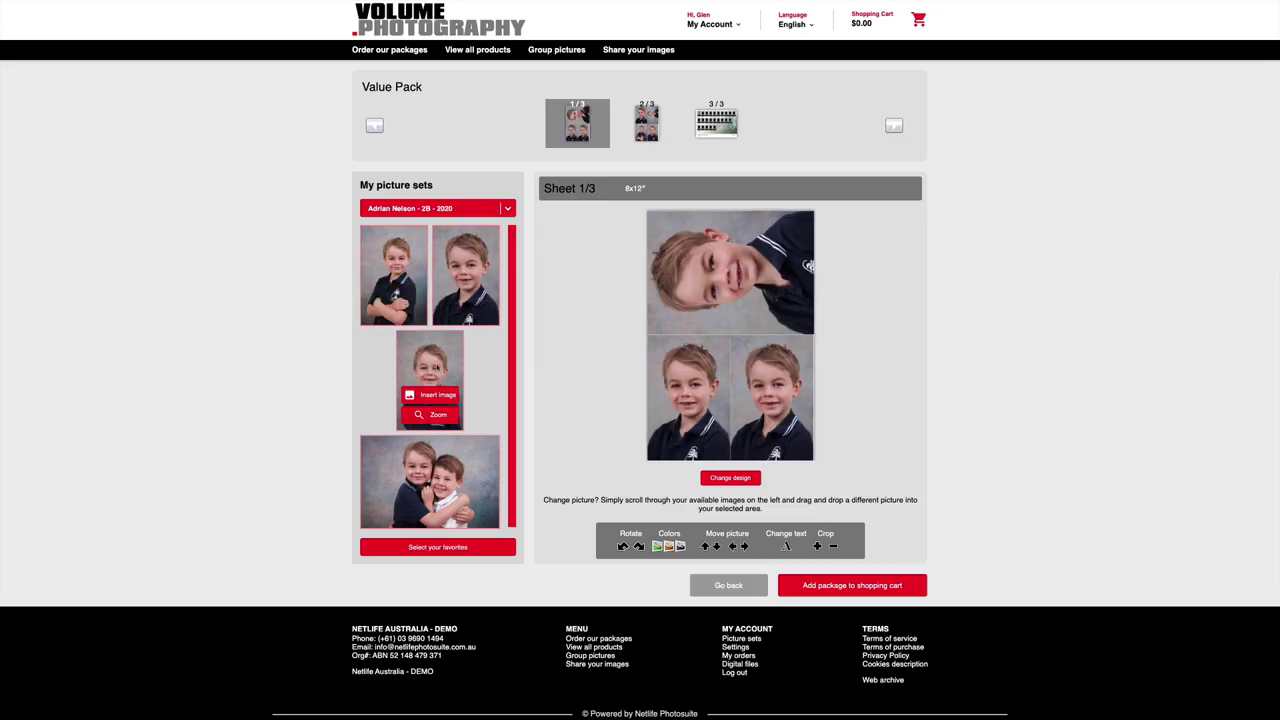
{"action": "left_click_drag", "start_coordinate": [434, 367], "coordinate": [665, 367]}
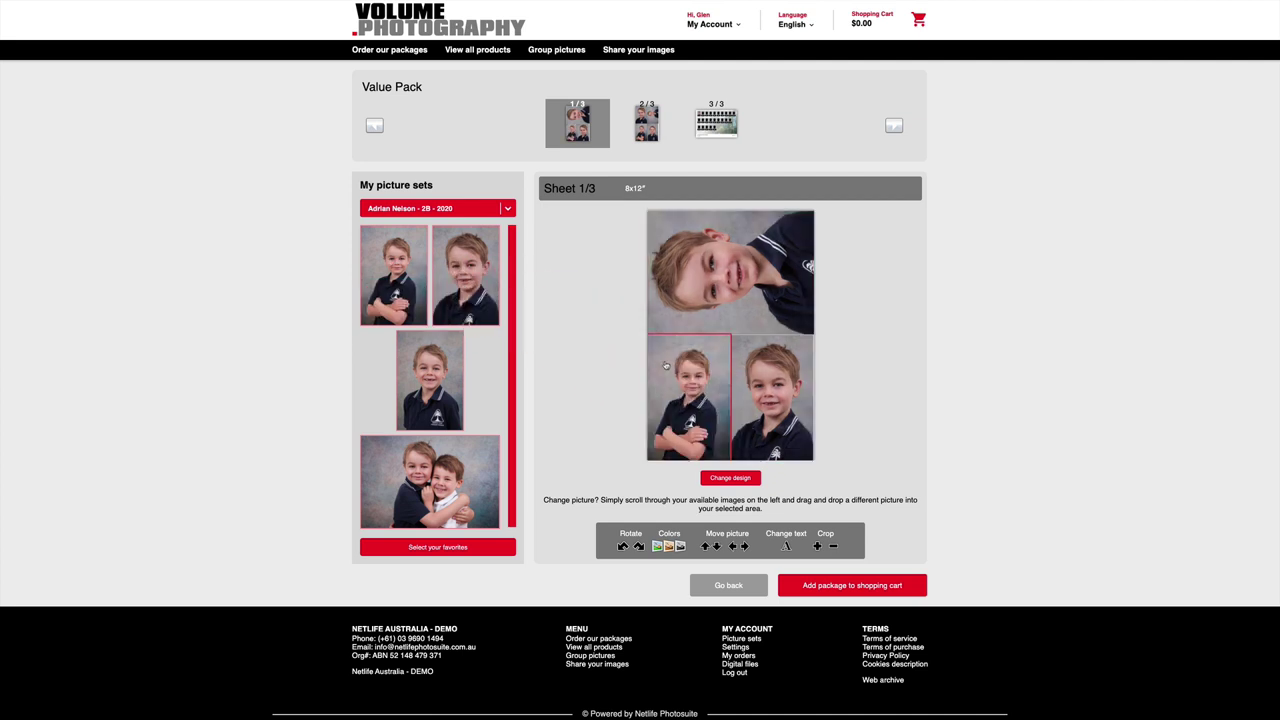
- Zoom in and reposition the bottom-left and bottom-right photos for a tighter crop
{"action": "left_click", "coordinate": [818, 546]}
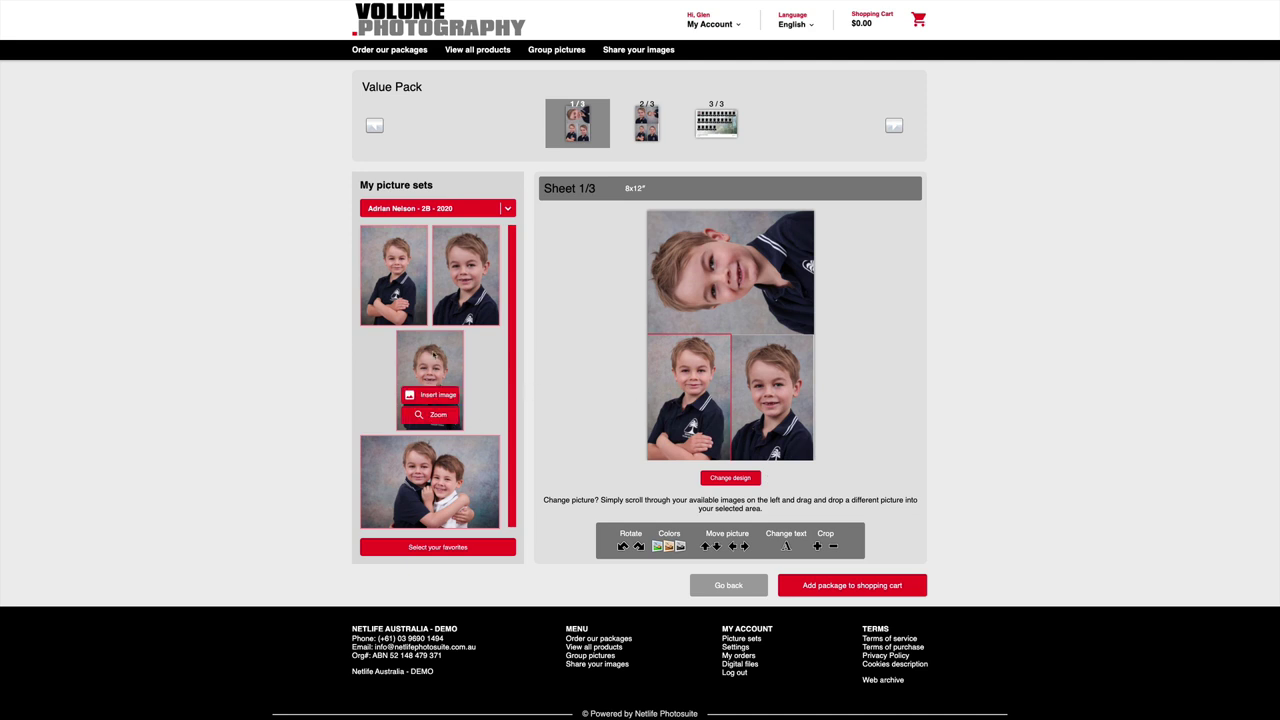
{"action": "left_click_drag", "start_coordinate": [435, 356], "coordinate": [805, 378]}
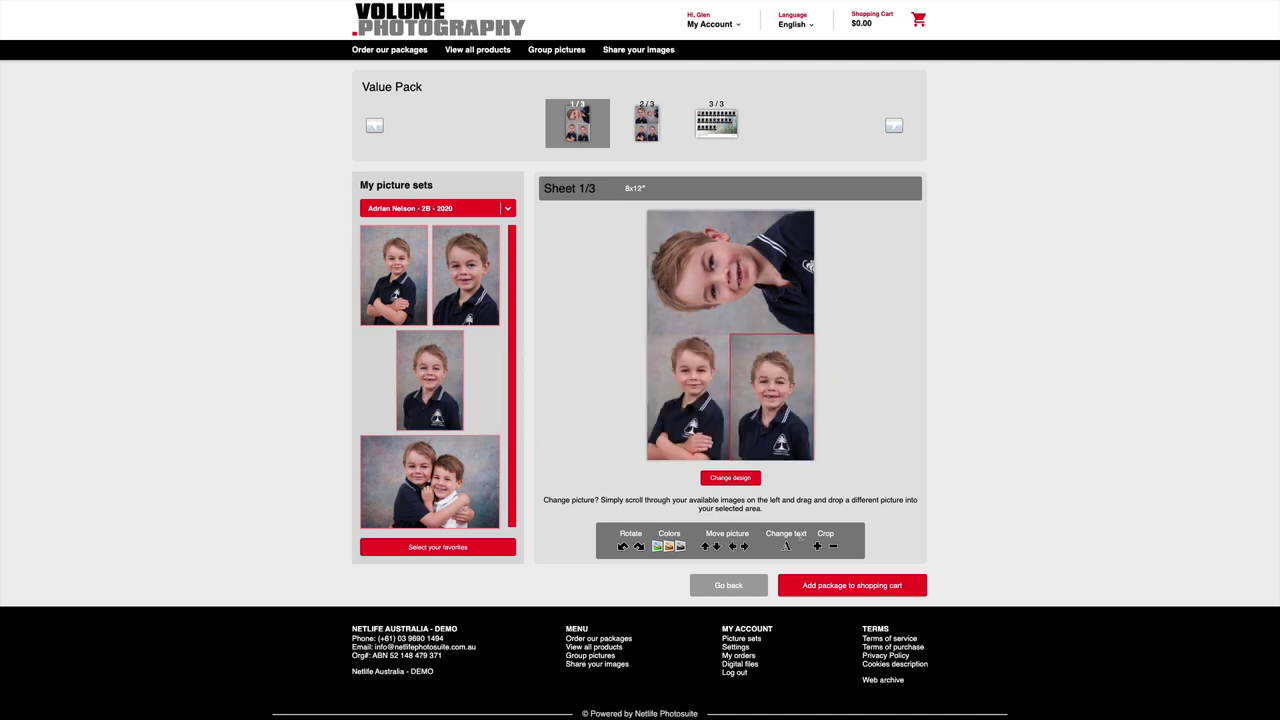
{"action": "left_click", "coordinate": [818, 546]}
{"action": "left_click_drag", "start_coordinate": [771, 411], "coordinate": [744, 422]}
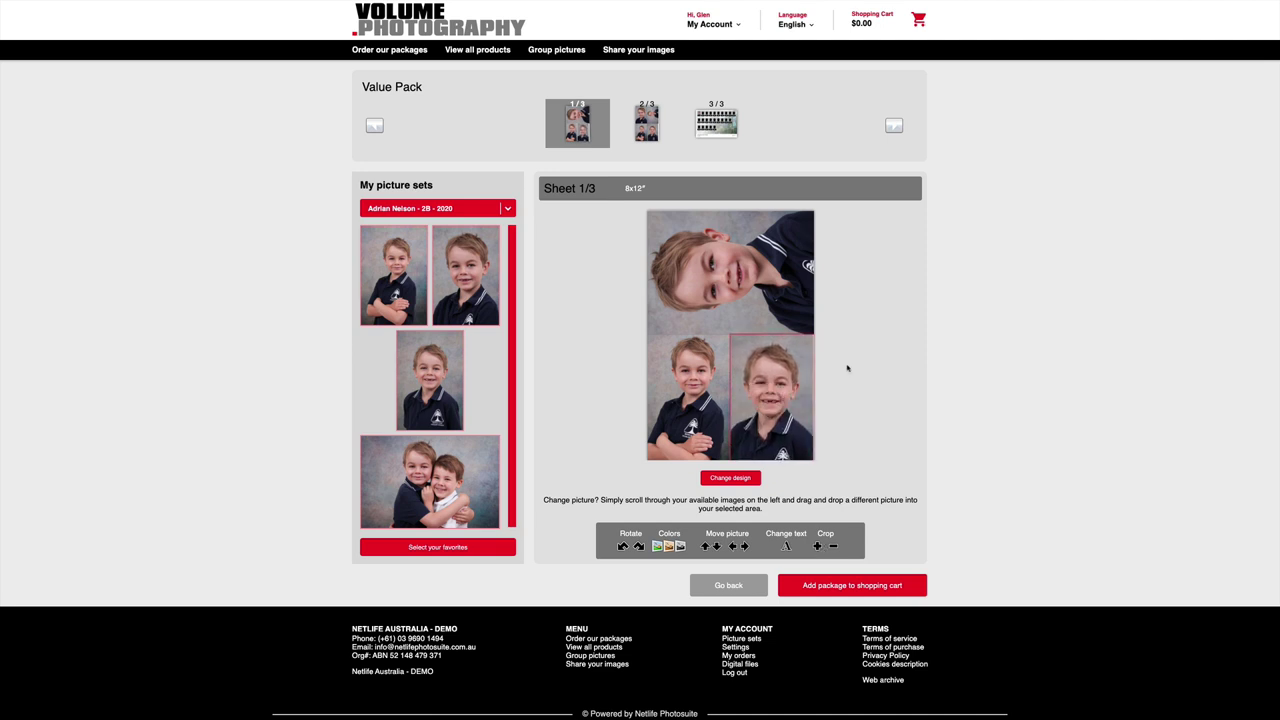
- Review the second sheet and the group composite sheet, then add the Value Pack to the cart
{"action": "left_click", "coordinate": [647, 128]}
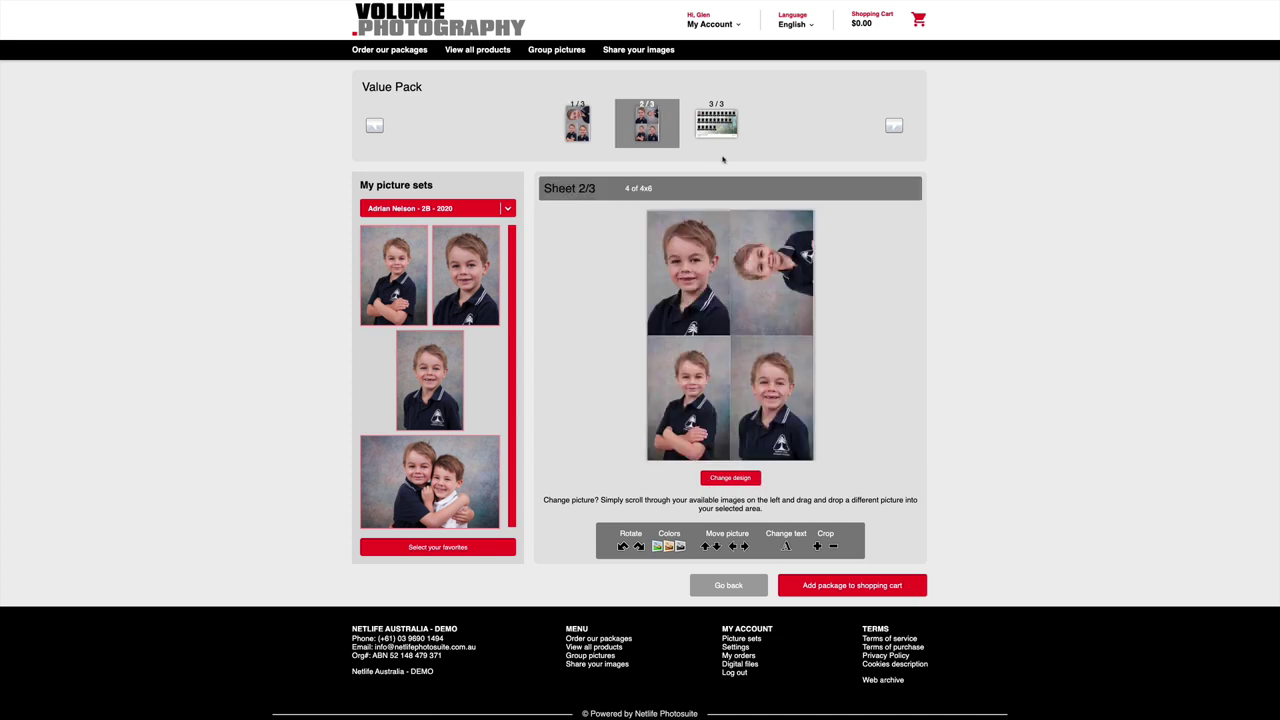
{"action": "left_click", "coordinate": [708, 128]}
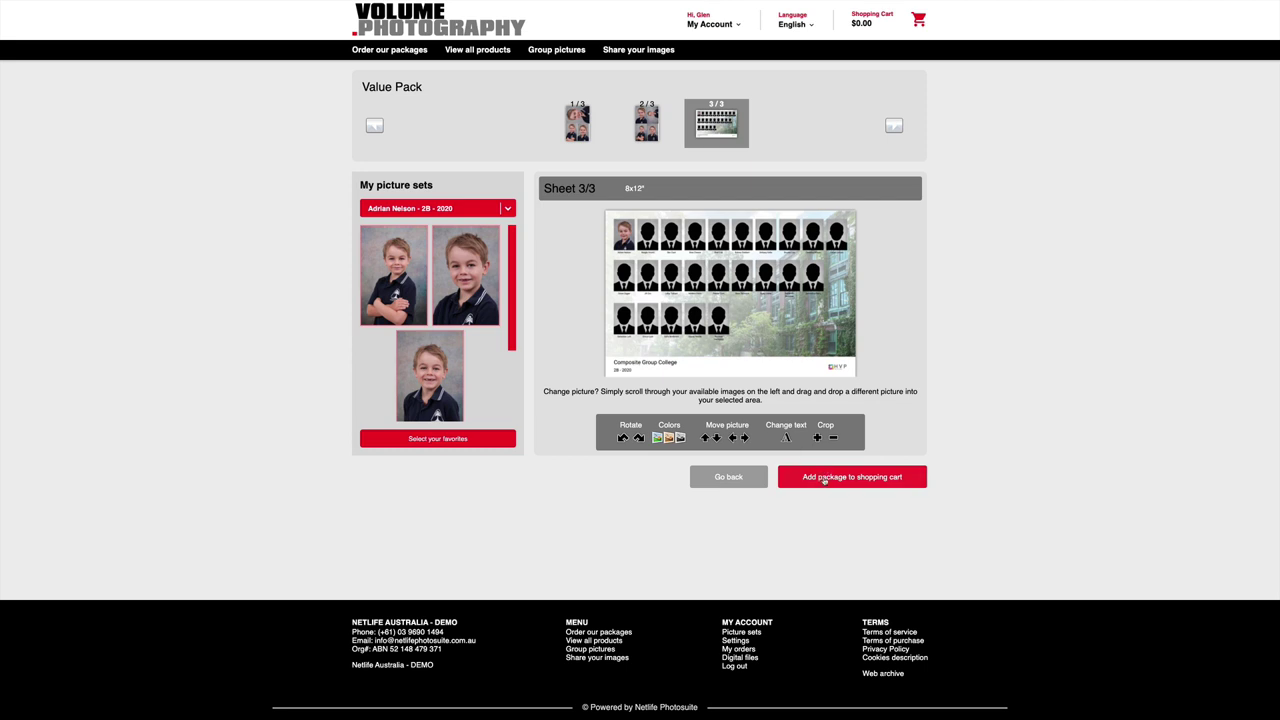
{"action": "left_click", "coordinate": [824, 479]}
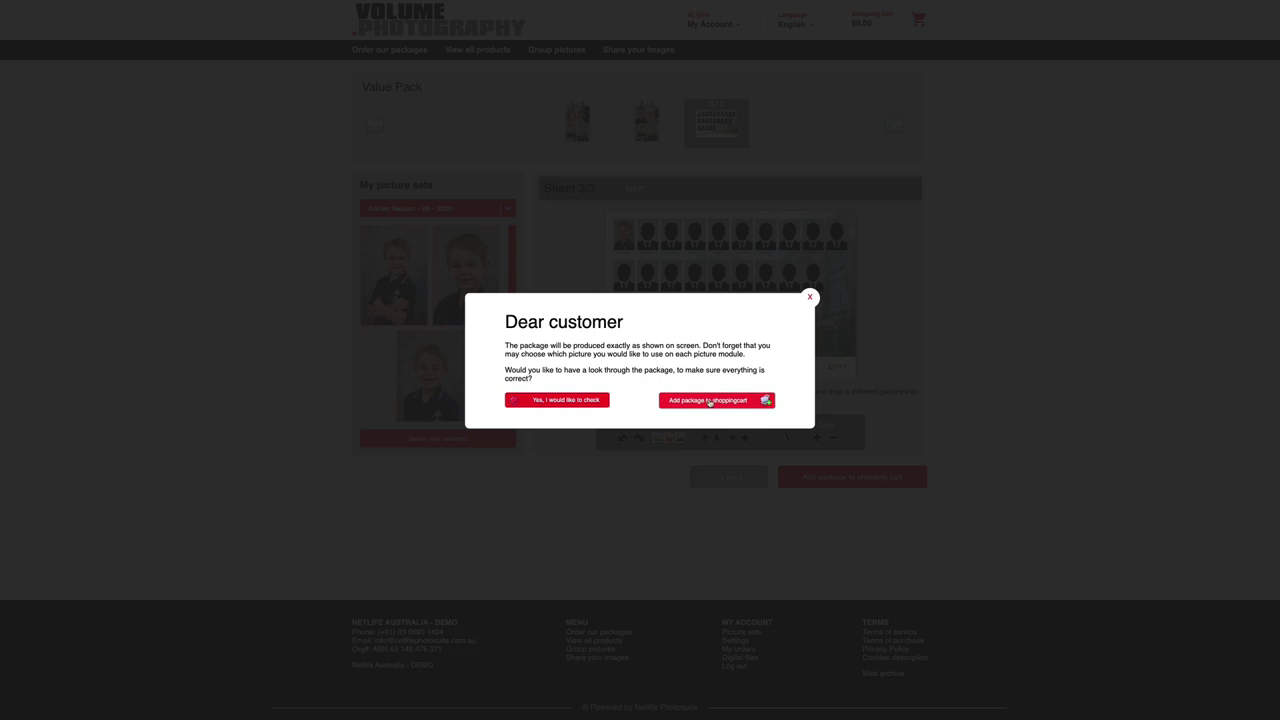
- Confirm the Value Pack into the cart at $39.00 and proceed to checkout
{"action": "left_click", "coordinate": [709, 402]}
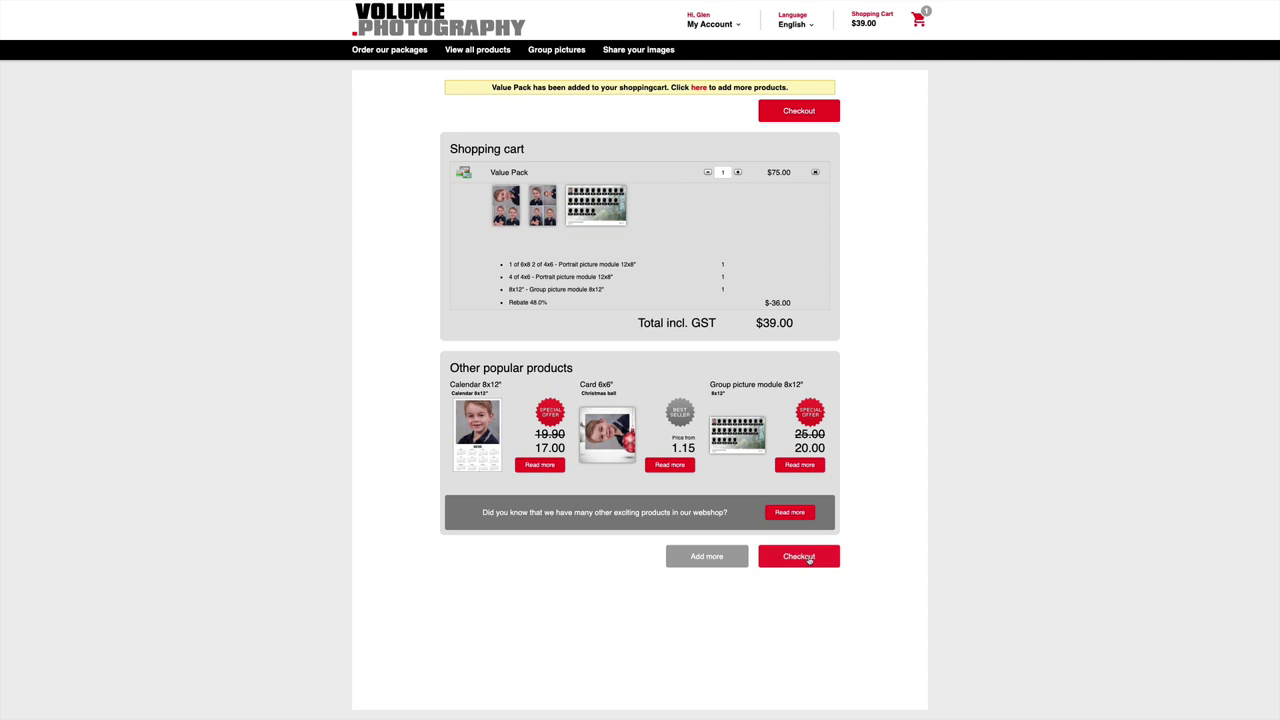
{"action": "left_click", "coordinate": [809, 560]}
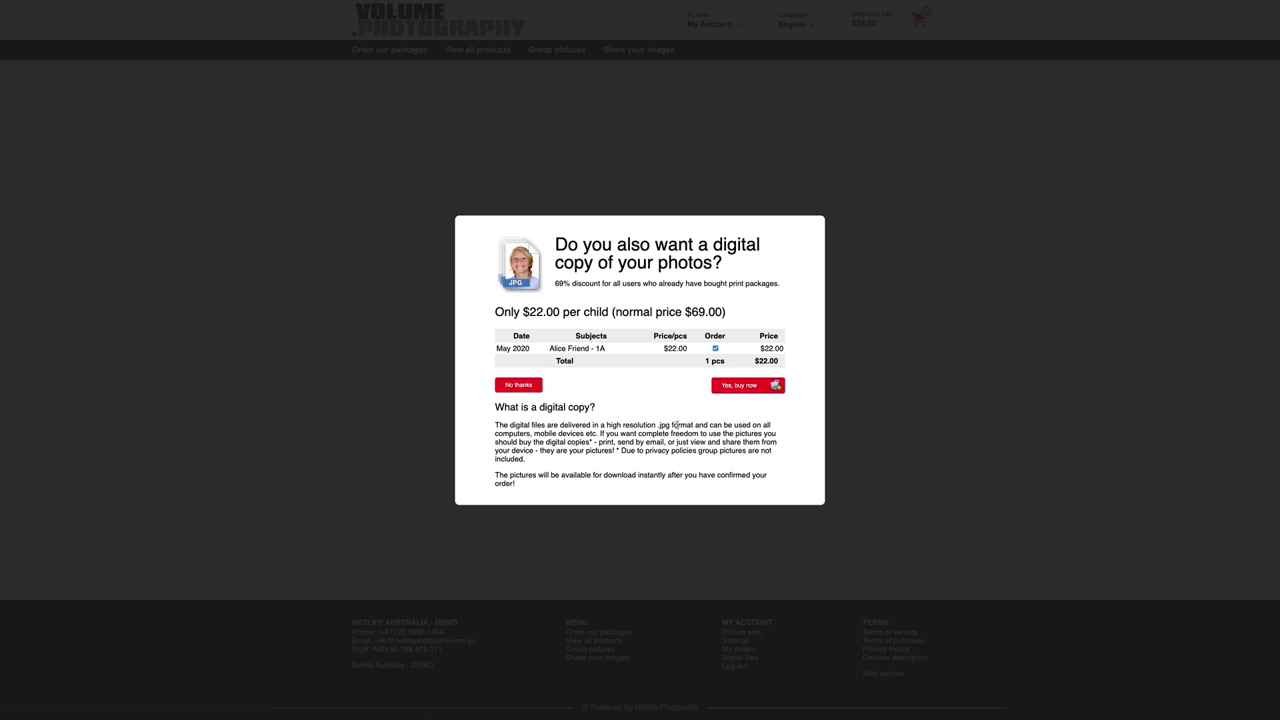
- Accept the $22.00 discounted digital copy offer with 'Yes, buy now'
{"action": "left_click", "coordinate": [742, 388]}
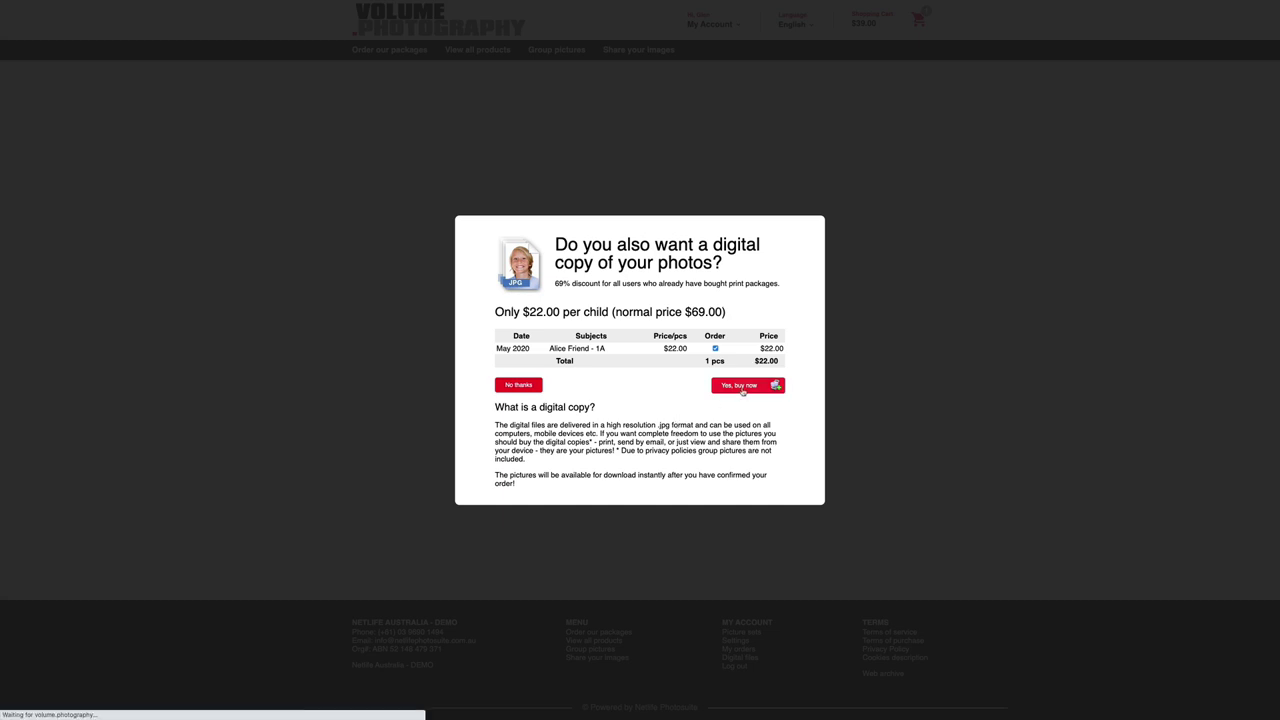